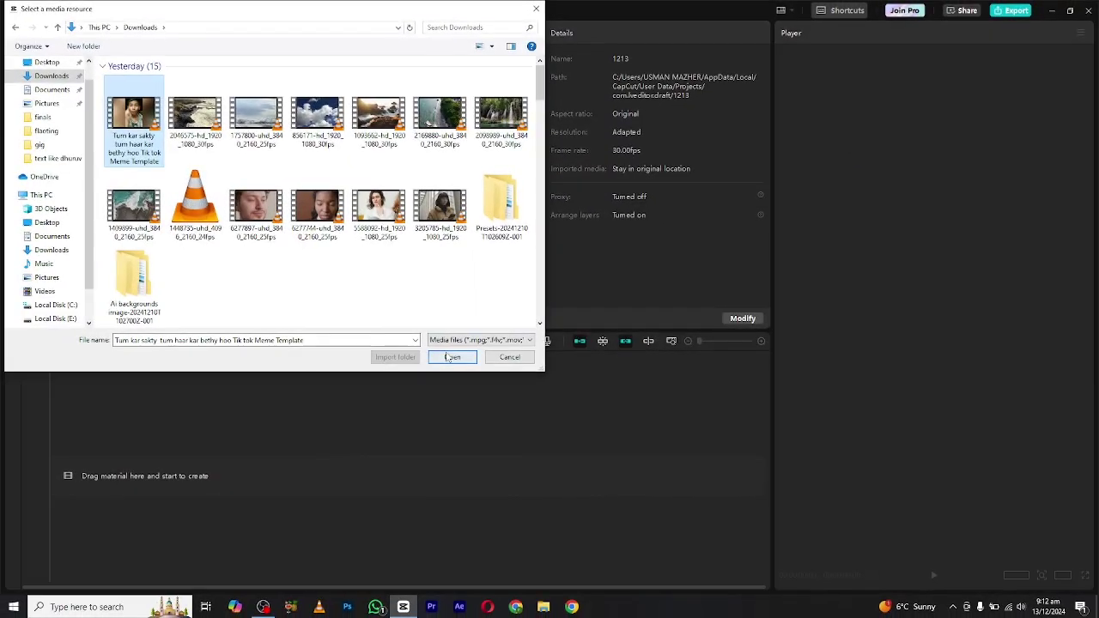
Step: Import the meme video and nature stock clips from Downloads and add them to the timeline
{"action": "left_click", "coordinate": [450, 358]}
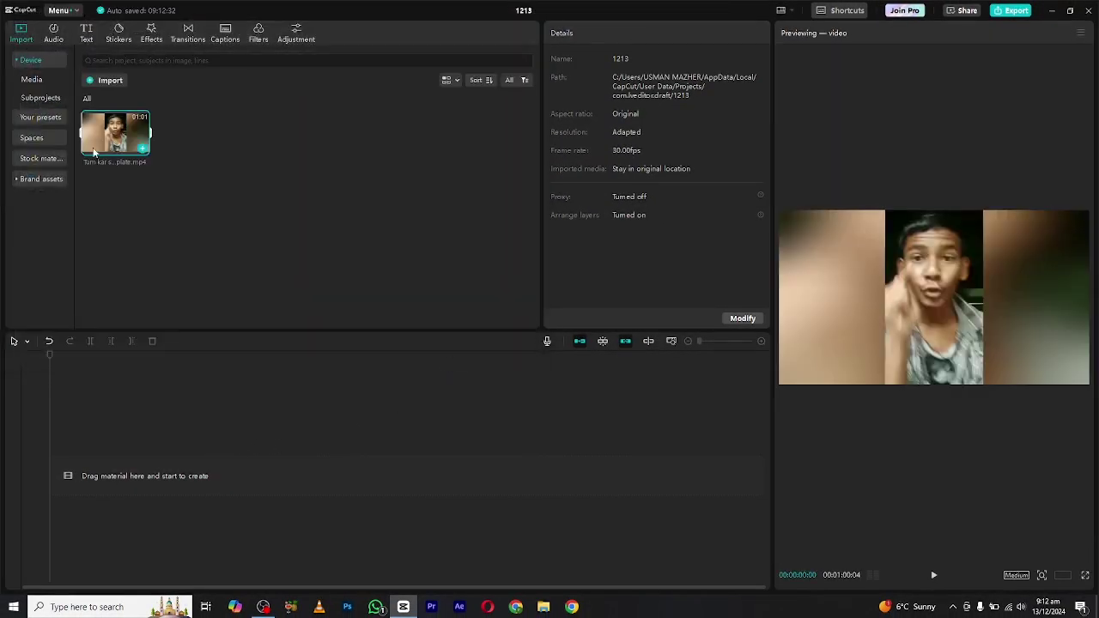
{"action": "left_click", "coordinate": [145, 149]}
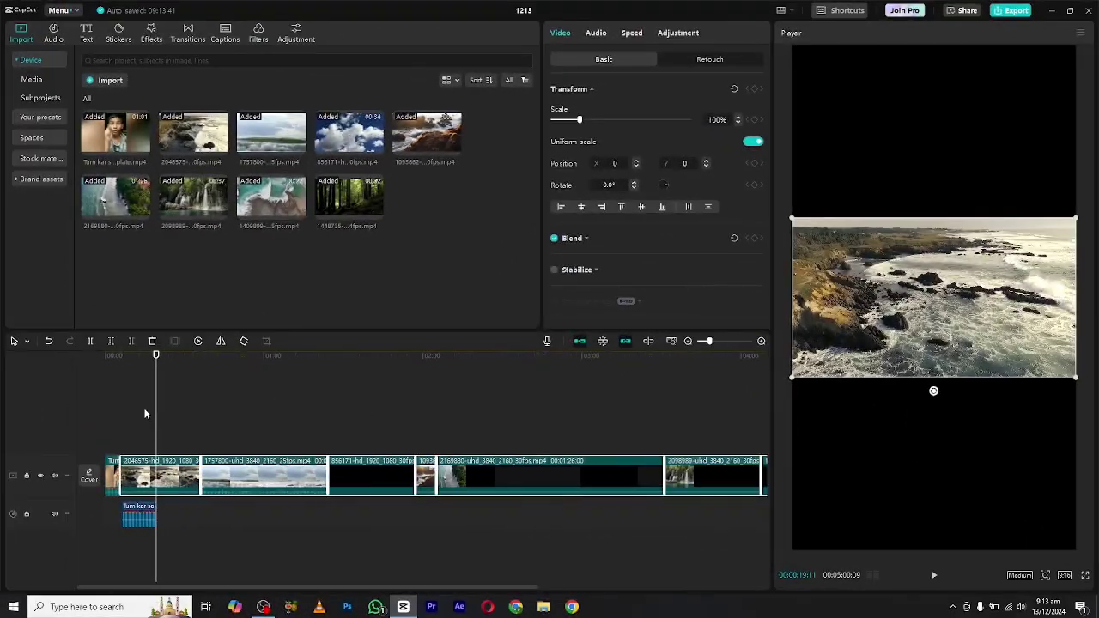
Step: Delete the clouds clip and the other unwanted short clips from the sequence
{"action": "left_click", "coordinate": [158, 477]}
{"action": "key", "text": "Delete"}
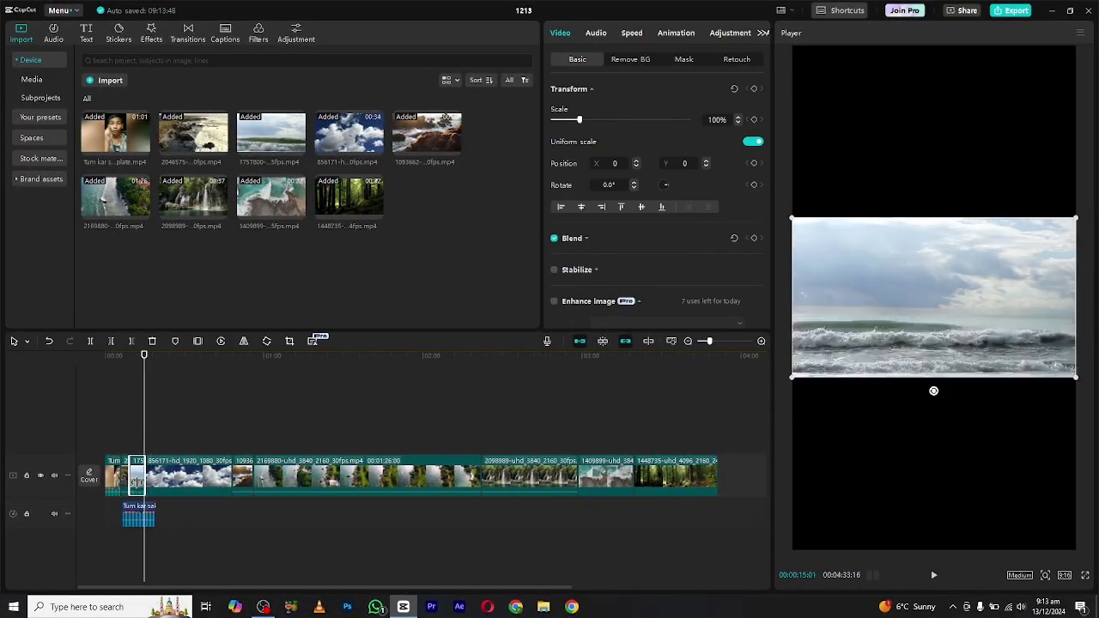
{"action": "key", "text": "Delete"}
{"action": "left_click", "coordinate": [161, 477]}
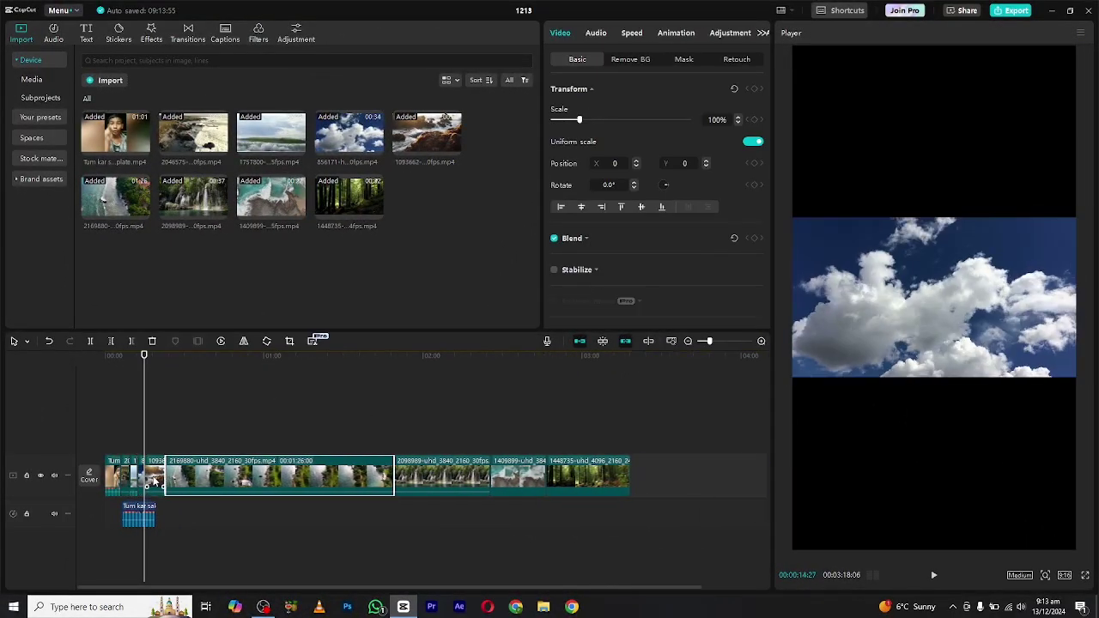
{"action": "key", "text": "Delete"}
{"action": "left_click", "coordinate": [161, 478]}
{"action": "key", "text": "Delete"}
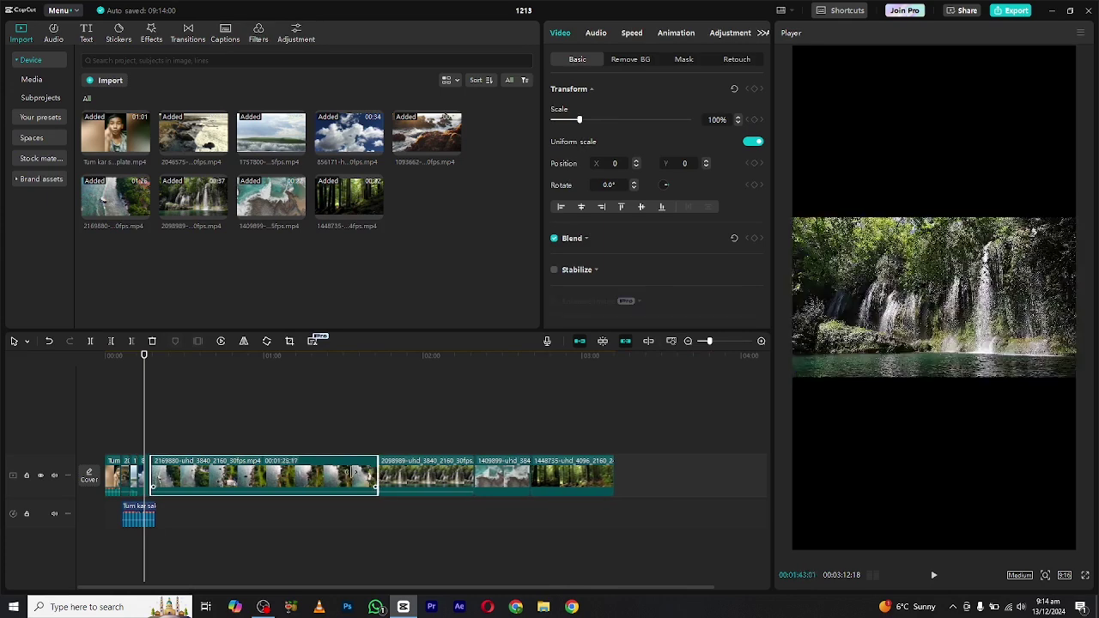
{"action": "key", "text": "Delete"}
{"action": "left_click", "coordinate": [158, 479]}
Step: Remove the long waterfall clip near the 16-second mark
{"action": "scroll", "coordinate": [118, 397], "scroll_direction": "up", "scroll_amount": 3, "text": "ctrl"}
{"action": "left_click_drag", "start_coordinate": [167, 375], "coordinate": [432, 376]}
{"action": "scroll", "coordinate": [225, 481], "scroll_direction": "down", "scroll_amount": 3, "text": "ctrl"}
{"action": "left_click", "coordinate": [225, 481]}
{"action": "key", "text": "Delete"}
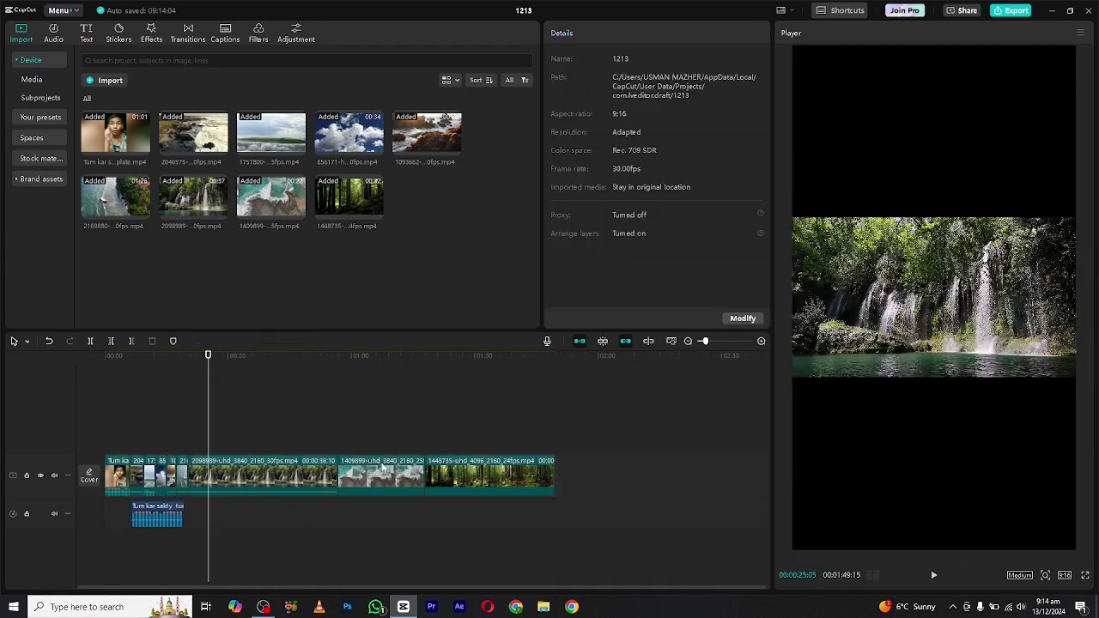
Step: Stretch the audio to the video's end and separate the first meme clip's audio
{"action": "scroll", "coordinate": [225, 411], "scroll_direction": "up", "scroll_amount": 3, "text": "ctrl"}
{"action": "left_click", "coordinate": [550, 515]}
{"action": "left_click_drag", "start_coordinate": [557, 515], "coordinate": [589, 516]}
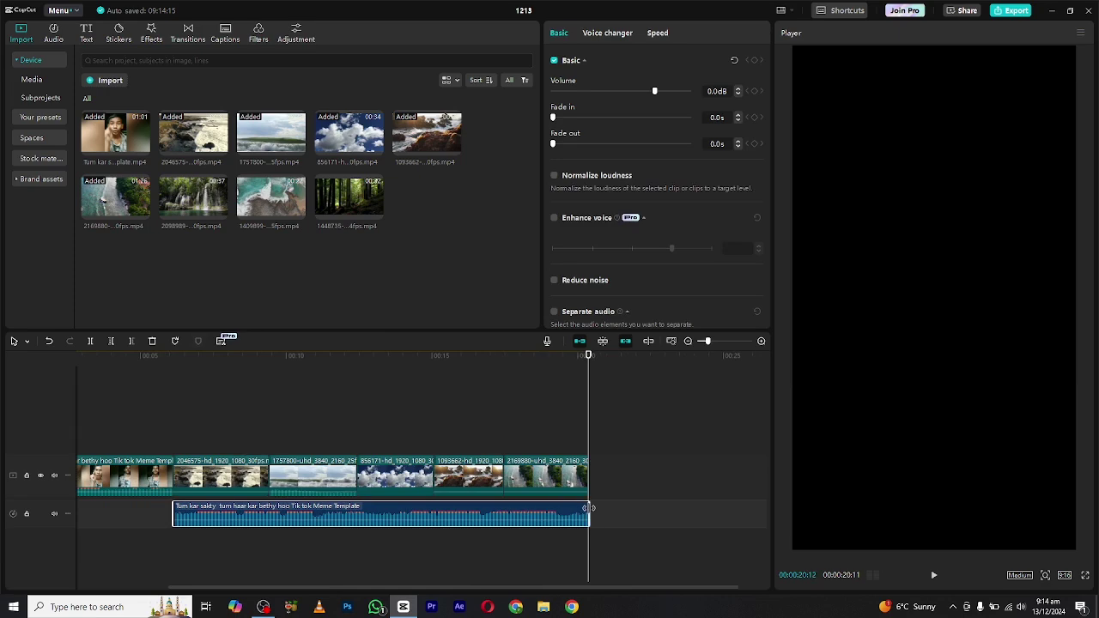
{"action": "scroll", "coordinate": [120, 353], "scroll_direction": "down", "scroll_amount": 2, "text": "ctrl"}
{"action": "left_click", "coordinate": [108, 355]}
{"action": "right_click", "coordinate": [147, 485]}
{"action": "left_click", "coordinate": [193, 445]}
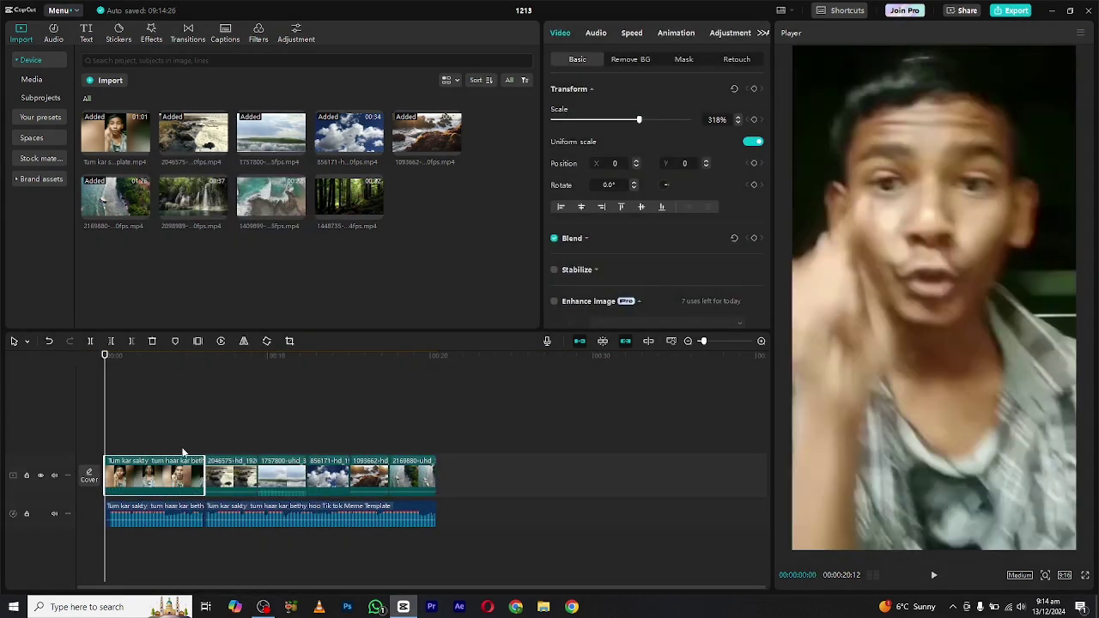
Step: Play back the roughly 20-second edit to review it
{"action": "key", "text": "space"}
{"action": "left_click", "coordinate": [203, 370]}
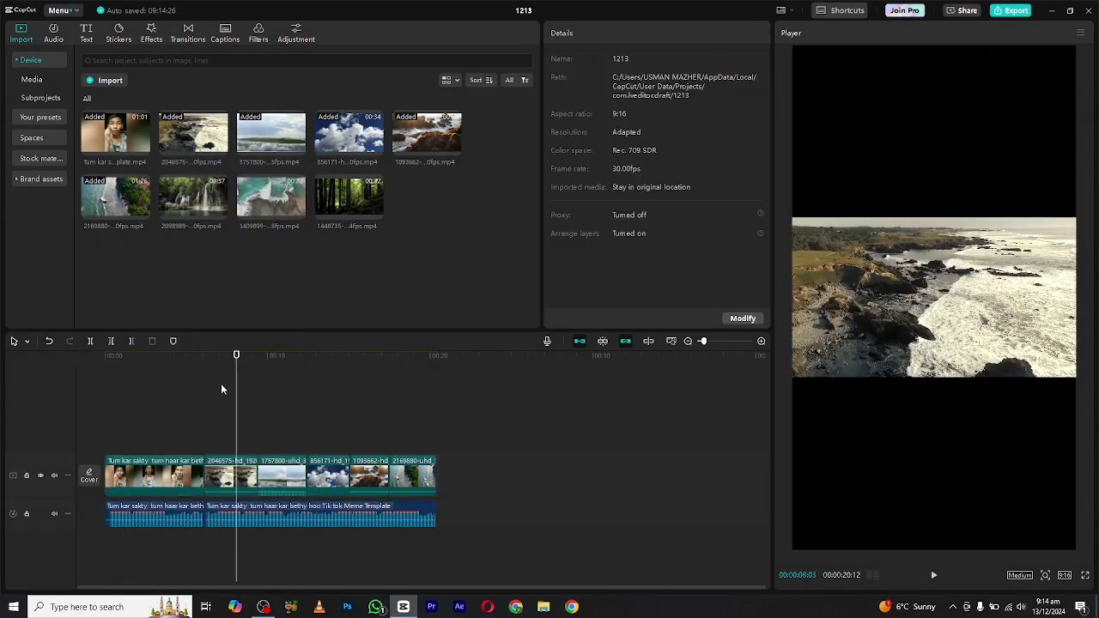
{"action": "left_click", "coordinate": [206, 367]}
{"action": "key", "text": "space"}
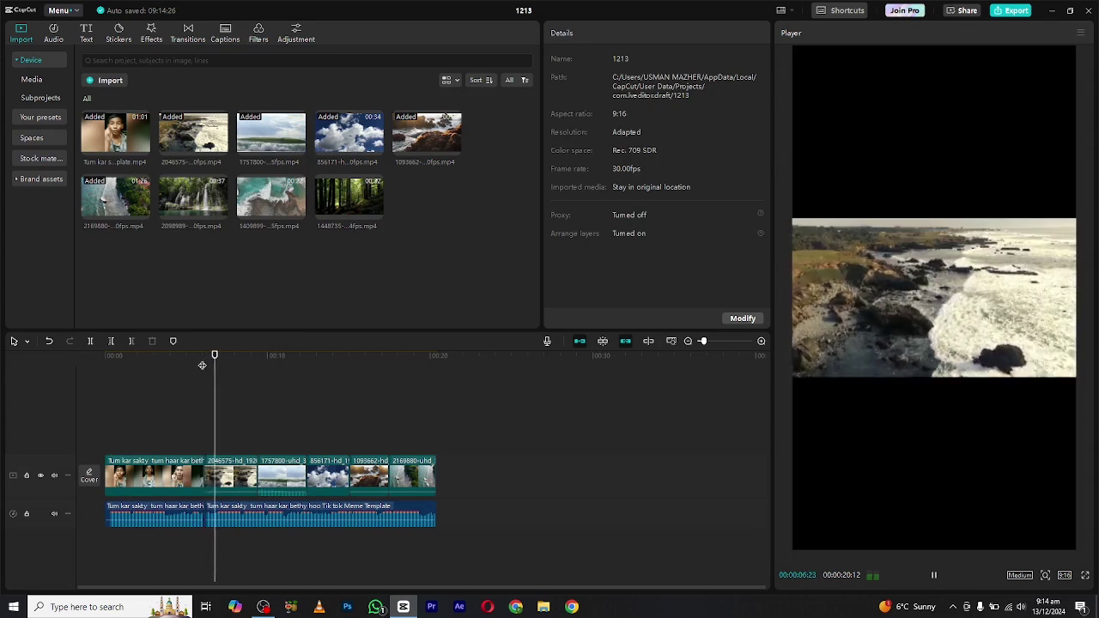
{"action": "key", "text": "space"}
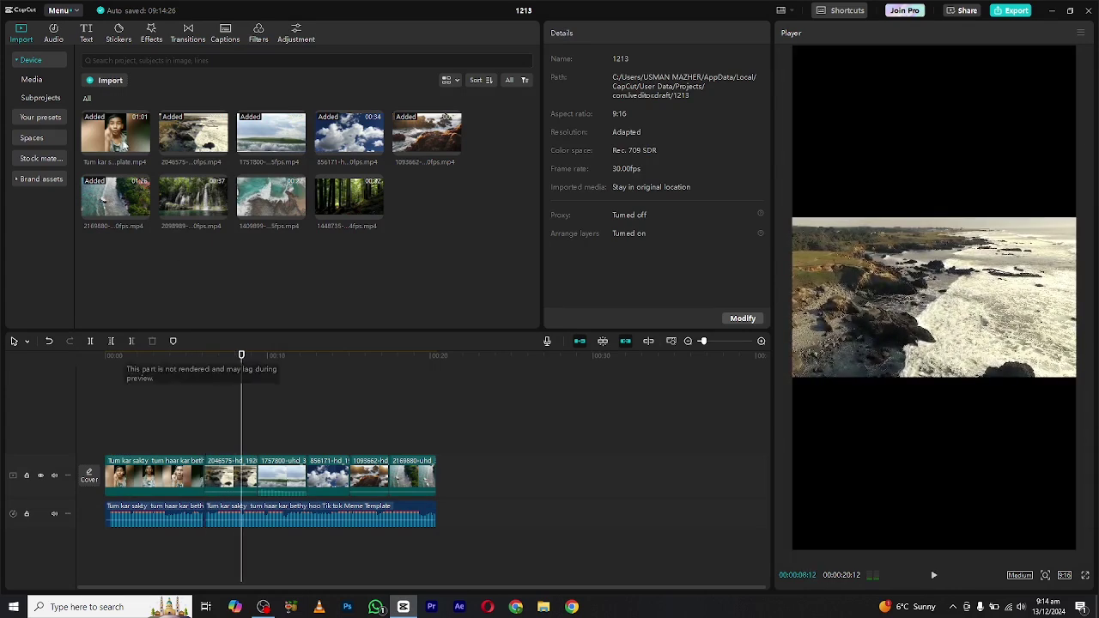
Step: Apply a Rectangle mask with rounded corners to the coastline clip, enlarged to fill the frame
{"action": "left_click", "coordinate": [86, 35]}
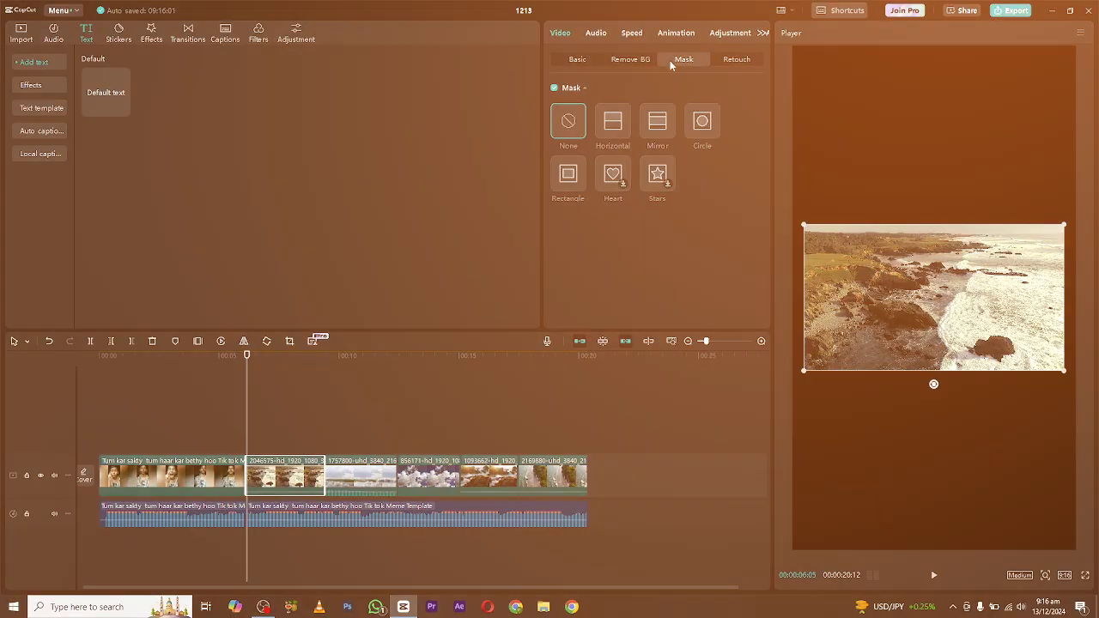
{"action": "left_click", "coordinate": [611, 127]}
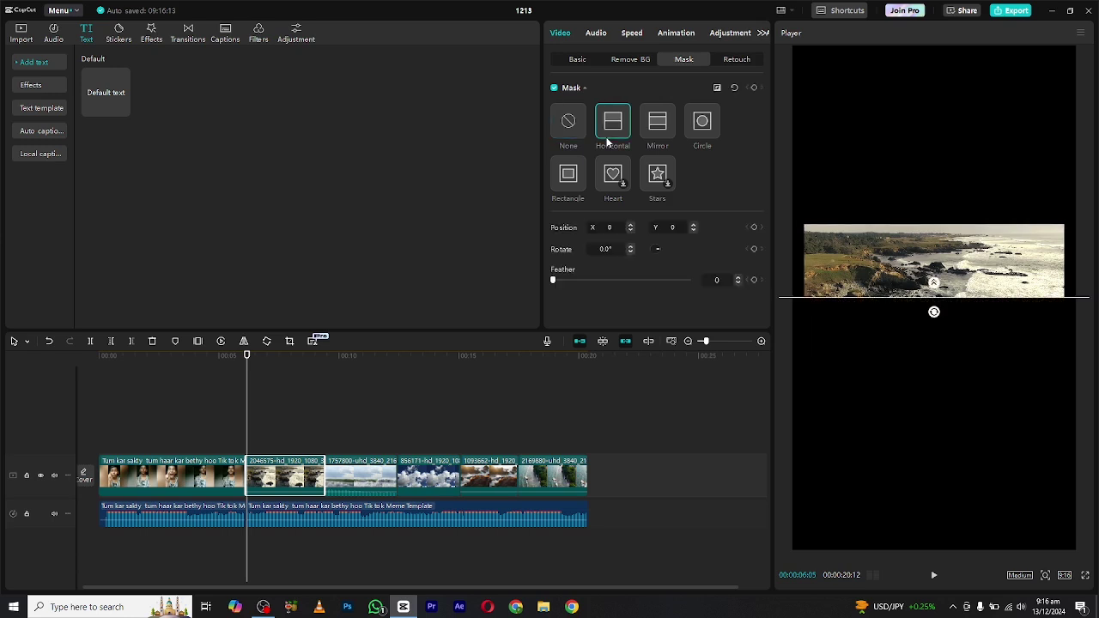
{"action": "left_click", "coordinate": [569, 176]}
{"action": "scroll", "coordinate": [657, 252], "scroll_direction": "down", "scroll_amount": 1}
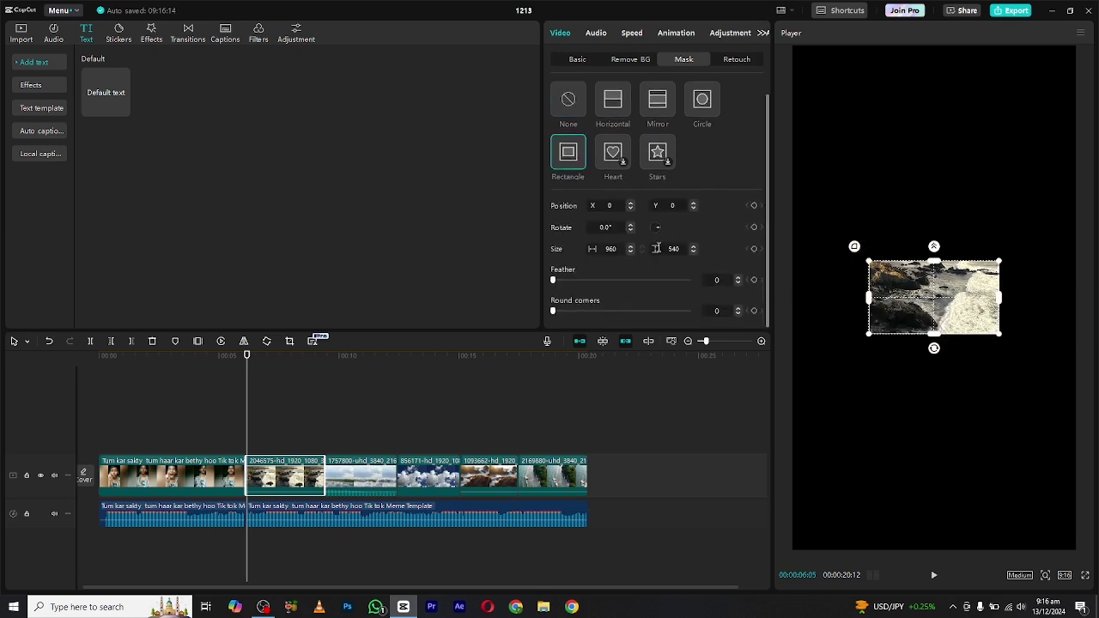
{"action": "mouse_move", "coordinate": [999, 260]}
{"action": "left_mouse_down"}
{"action": "mouse_move", "coordinate": [1086, 180]}
{"action": "mouse_move", "coordinate": [1066, 198]}
{"action": "left_mouse_up"}
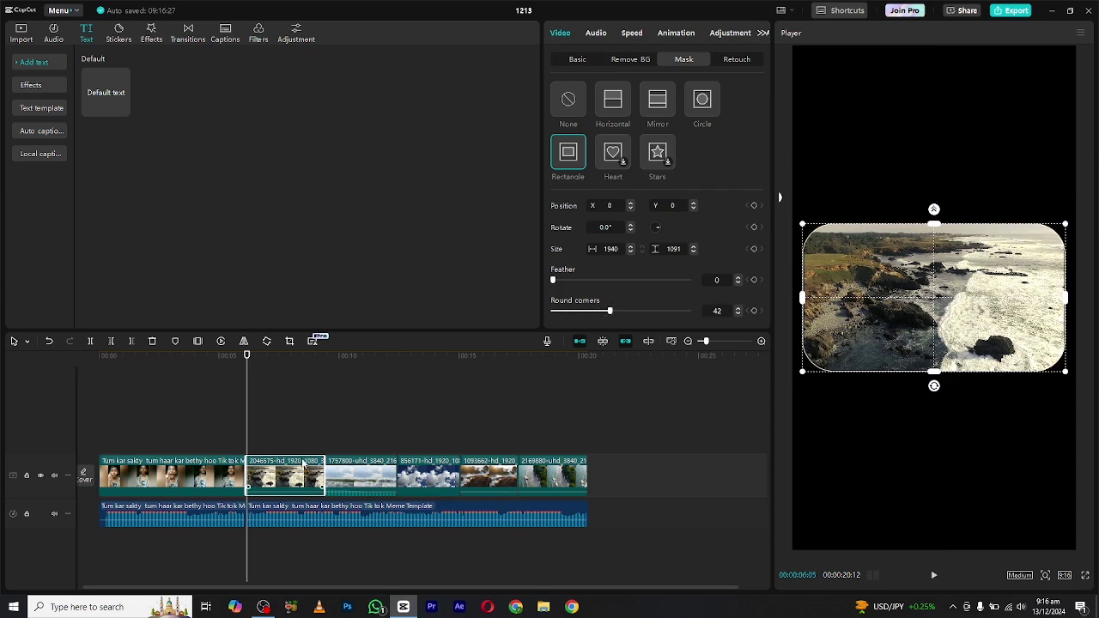
Step: Copy the coastline clip's attributes and paste its mask onto the next clip
{"action": "right_click", "coordinate": [279, 470]}
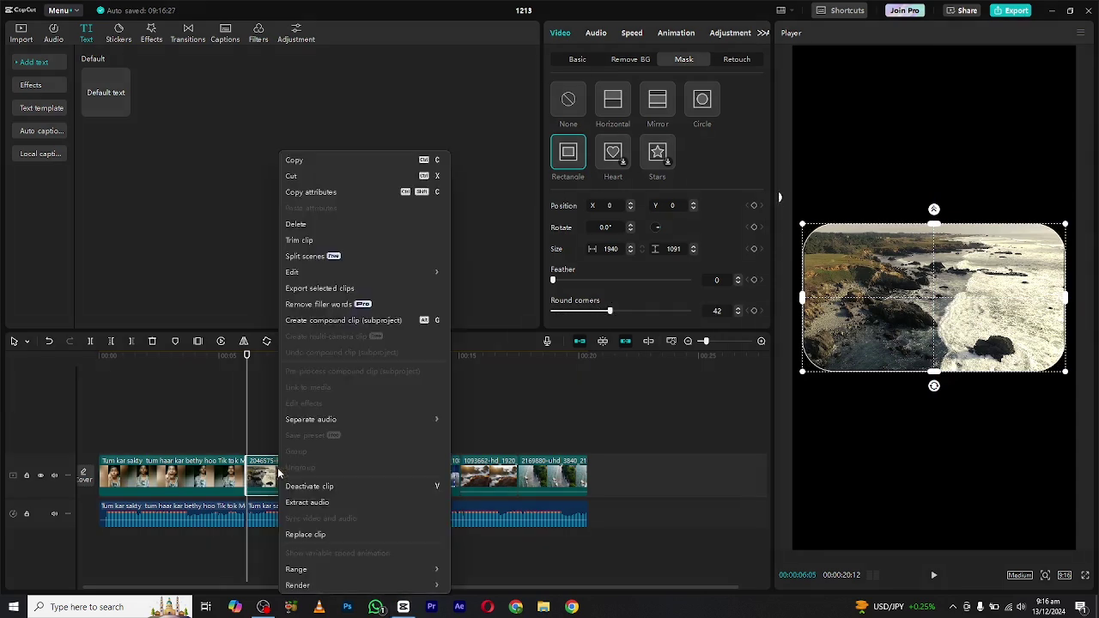
{"action": "left_click", "coordinate": [336, 192]}
{"action": "left_click", "coordinate": [358, 466]}
{"action": "right_click", "coordinate": [359, 466]}
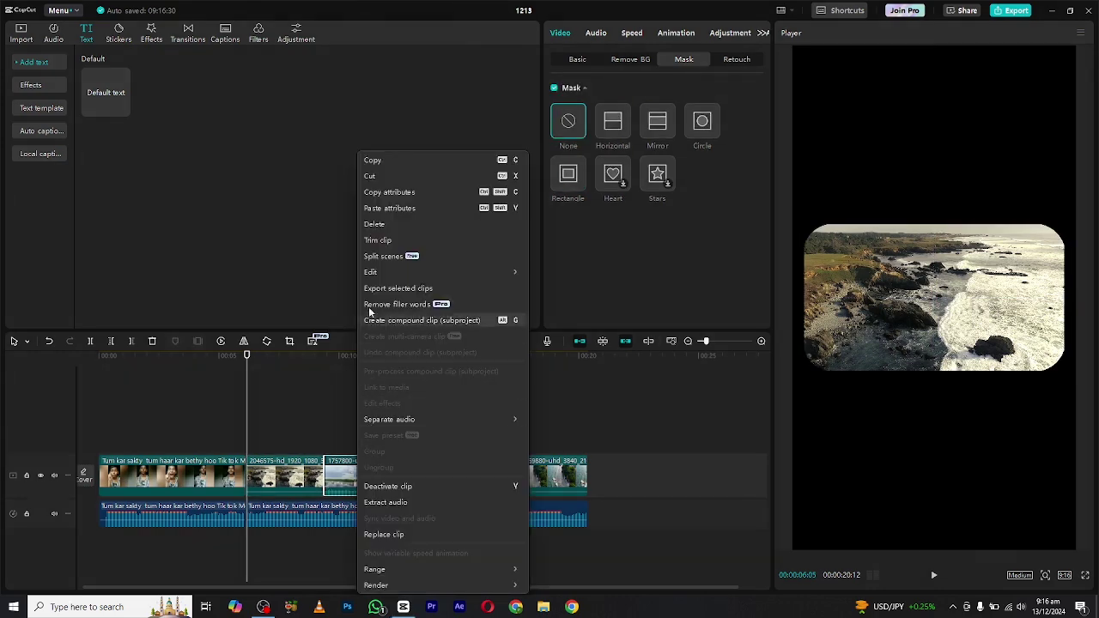
{"action": "left_click", "coordinate": [386, 208]}
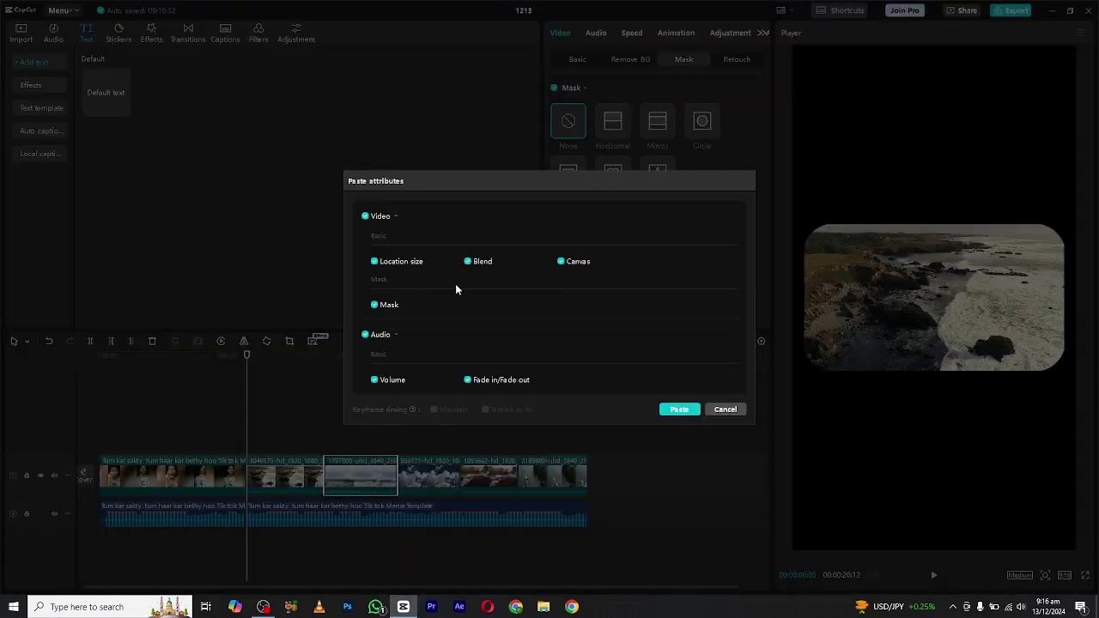
{"action": "left_click", "coordinate": [686, 410]}
Step: Paste the rounded mask onto the cloud clip
{"action": "left_click", "coordinate": [293, 382]}
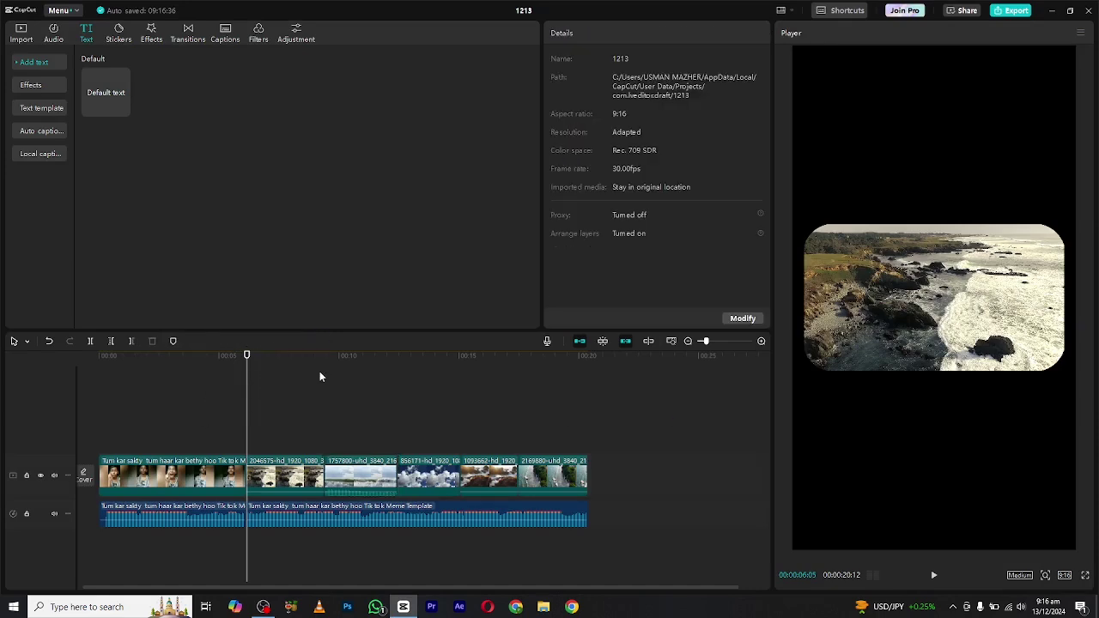
{"action": "left_click", "coordinate": [319, 376]}
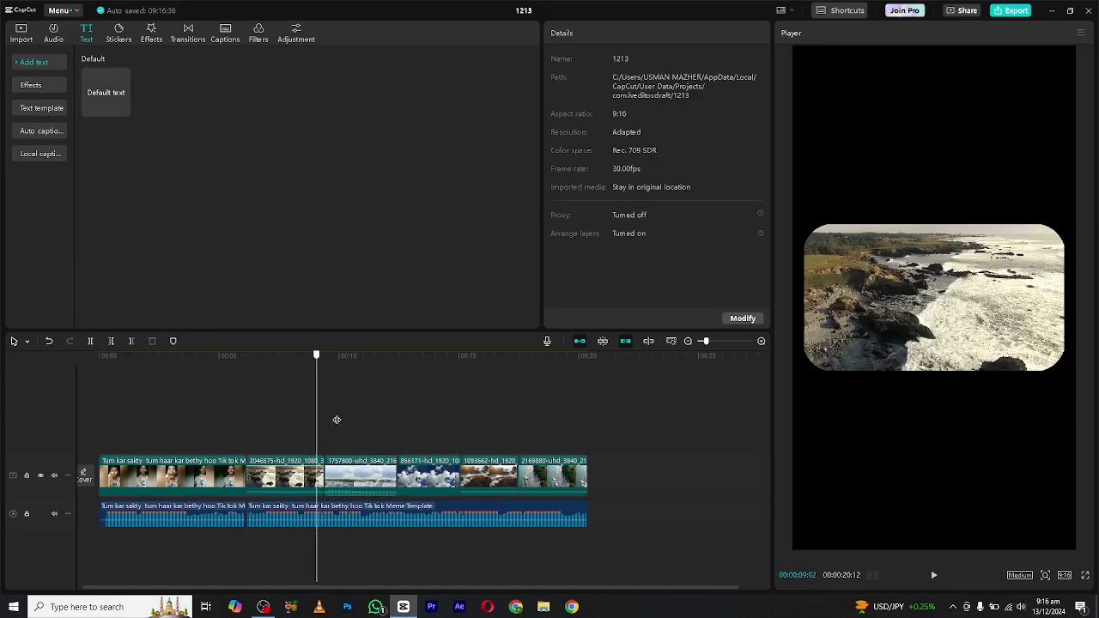
{"action": "right_click", "coordinate": [432, 470]}
{"action": "left_click", "coordinate": [509, 209]}
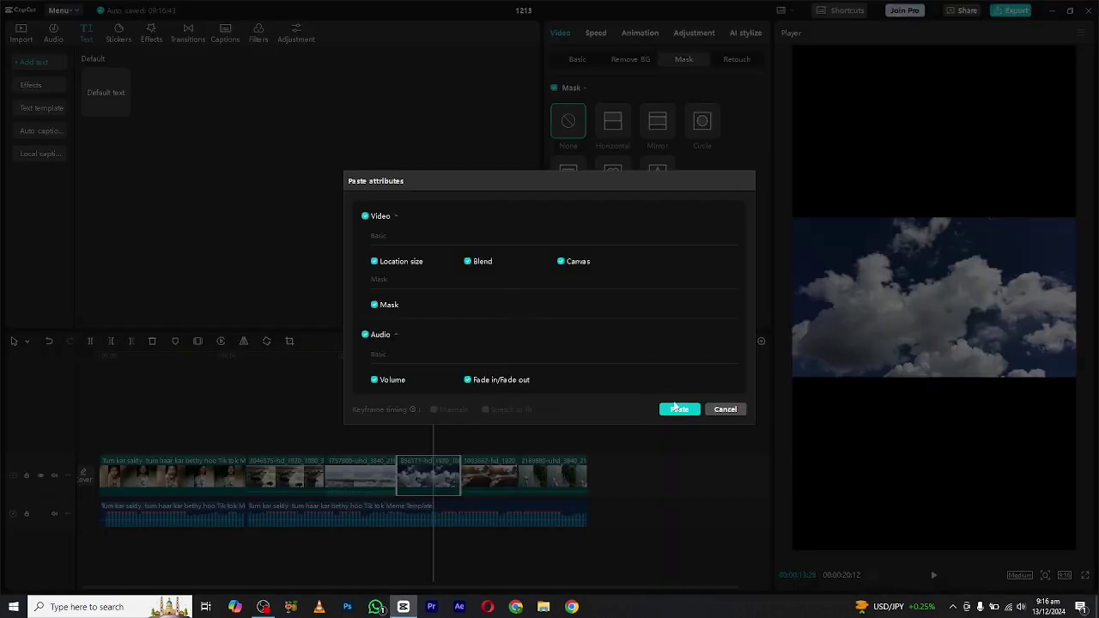
{"action": "left_click", "coordinate": [679, 408]}
Step: Paste the same mask onto the rock clip and the last clip
{"action": "left_click", "coordinate": [490, 359]}
{"action": "left_click", "coordinate": [476, 468]}
{"action": "right_click", "coordinate": [477, 459]}
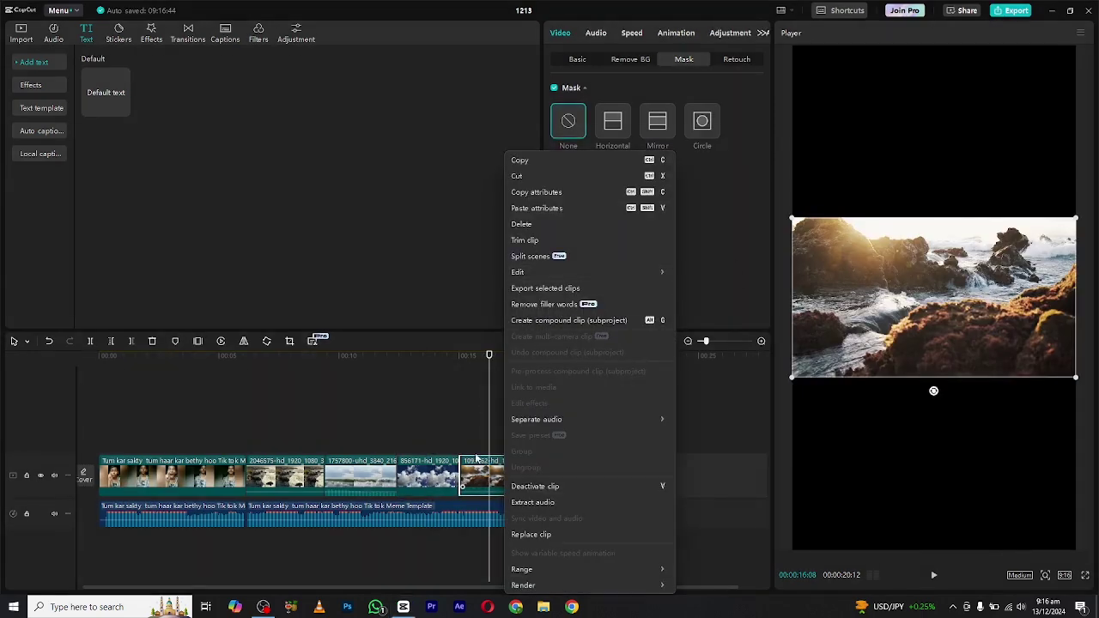
{"action": "left_click", "coordinate": [537, 208]}
{"action": "left_click", "coordinate": [679, 409]}
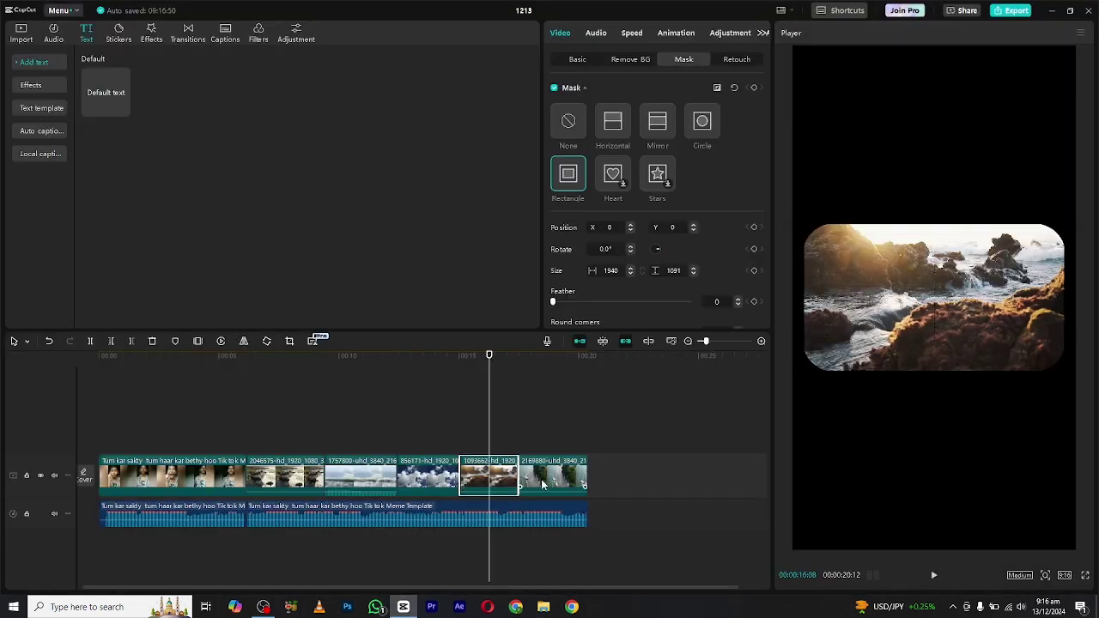
{"action": "left_click", "coordinate": [543, 483]}
{"action": "right_click", "coordinate": [561, 469]}
{"action": "left_click", "coordinate": [591, 211]}
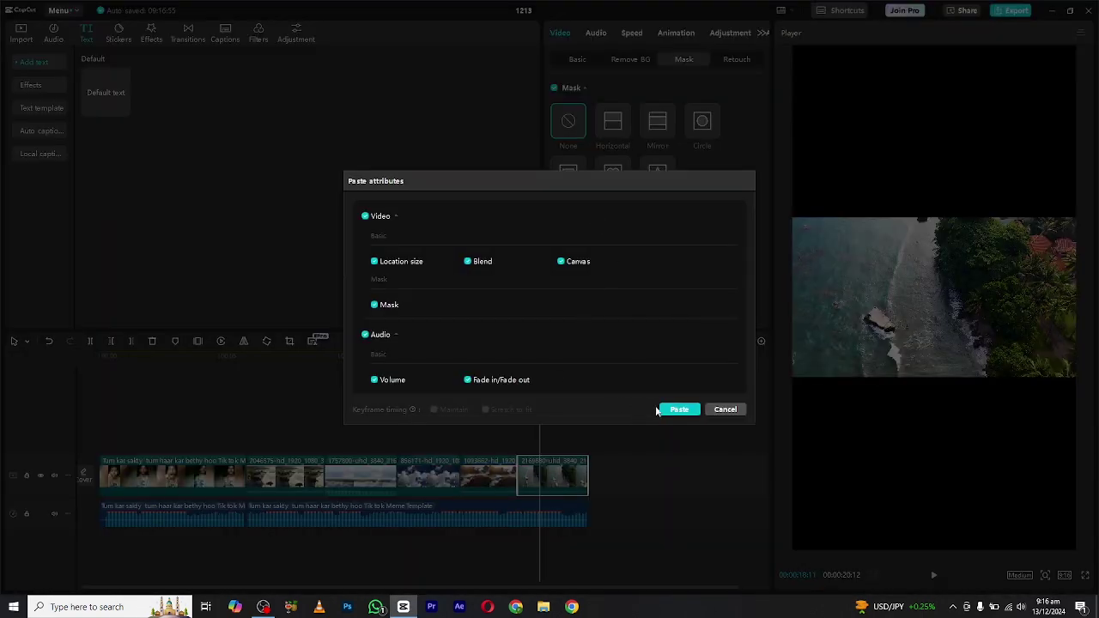
{"action": "left_click", "coordinate": [679, 410]}
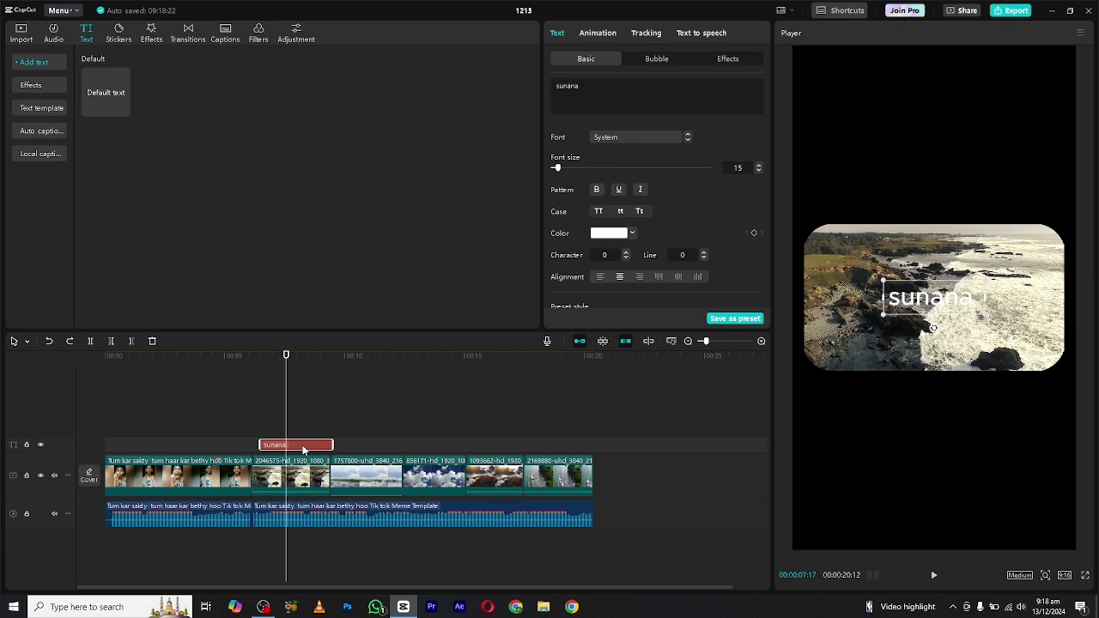
Step: Copy the aik baar text clip to a new track above and change its text to 'dhiyaan sa'
{"action": "key", "text": "ctrl+shift+z"}
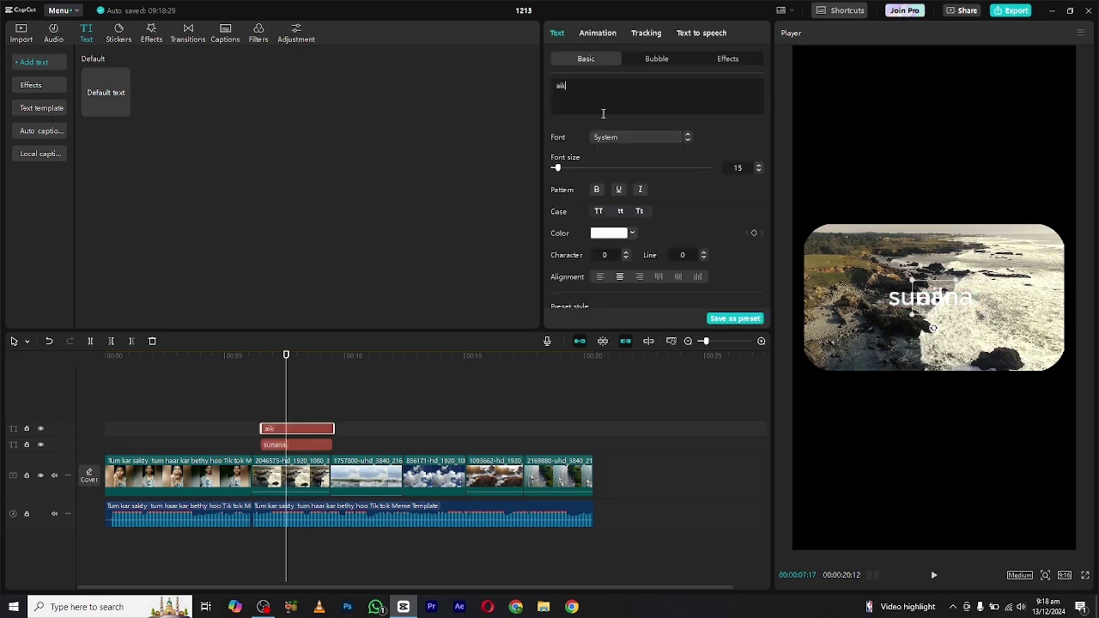
{"action": "type", "text": " baar"}
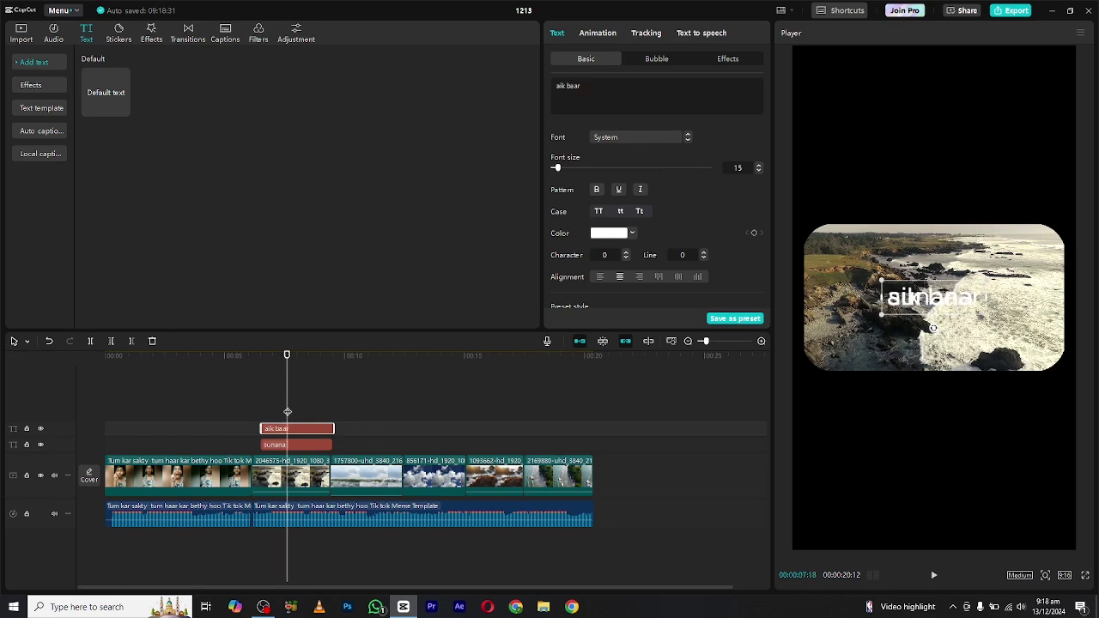
{"action": "left_click", "coordinate": [277, 411]}
{"action": "left_click", "coordinate": [292, 431]}
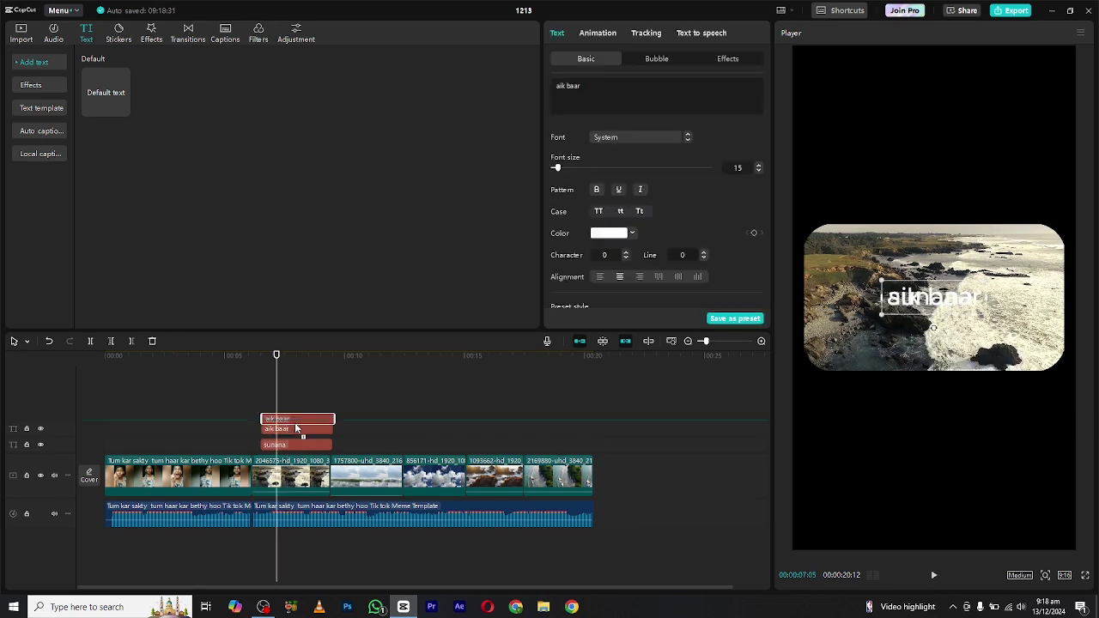
{"action": "left_click_drag", "start_coordinate": [295, 425], "coordinate": [294, 418]}
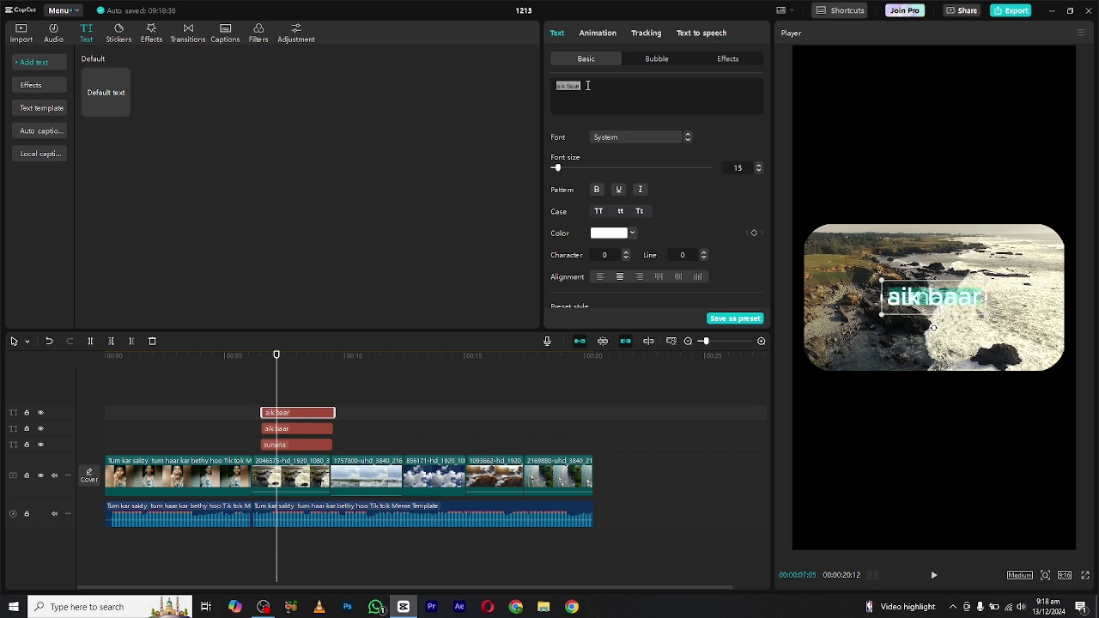
{"action": "type", "text": "dhiyaan sa"}
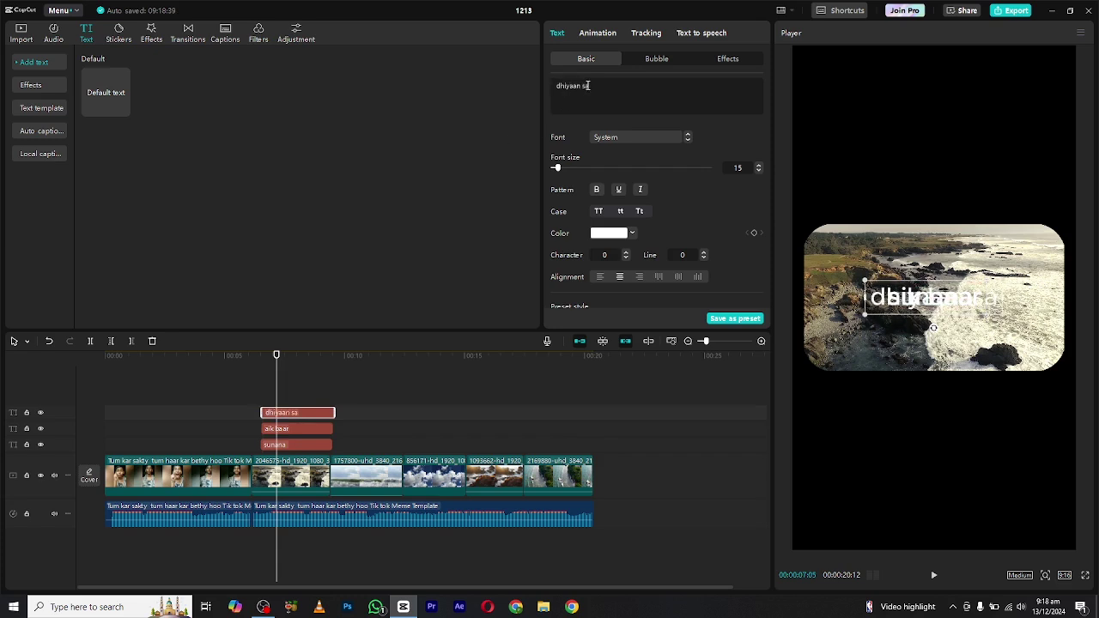
{"action": "scroll", "coordinate": [272, 490], "scroll_direction": "up", "scroll_amount": 3}
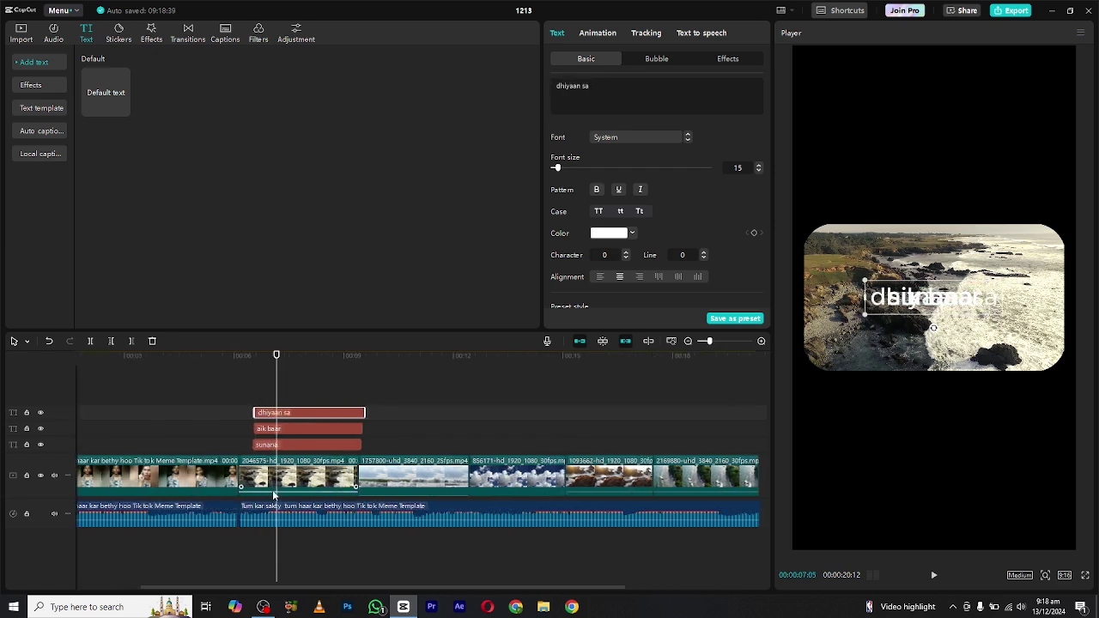
Step: Preview the words, shift sunana slightly later, and start dhiyaan sa after aik baar
{"action": "left_click", "coordinate": [219, 356]}
{"action": "key", "text": "space"}
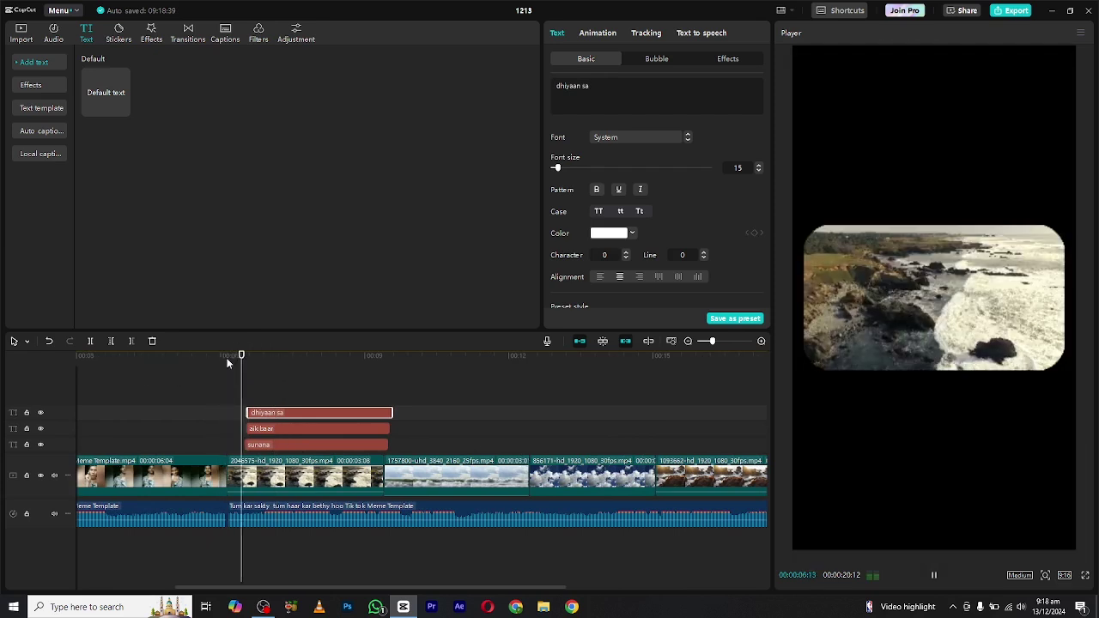
{"action": "left_click", "coordinate": [269, 419]}
{"action": "mouse_move", "coordinate": [284, 448]}
{"action": "left_mouse_down"}
{"action": "mouse_move", "coordinate": [305, 452]}
{"action": "mouse_move", "coordinate": [342, 428]}
{"action": "left_mouse_up"}
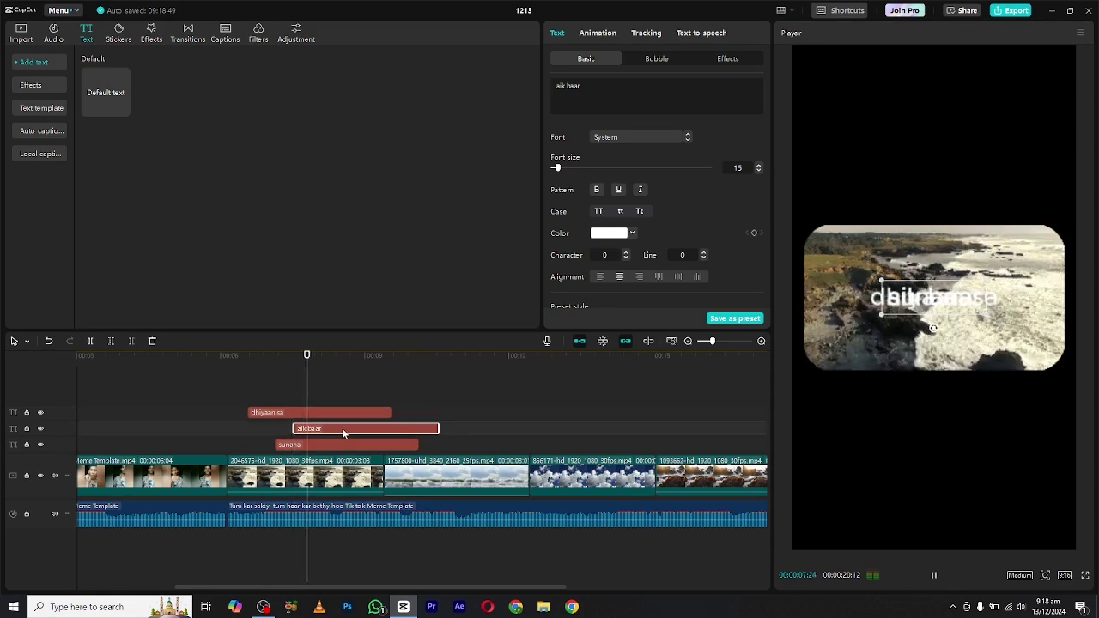
{"action": "left_click_drag", "start_coordinate": [314, 355], "coordinate": [291, 359]}
{"action": "key", "text": "space"}
{"action": "left_click_drag", "start_coordinate": [322, 413], "coordinate": [372, 421]}
{"action": "left_click", "coordinate": [338, 446]}
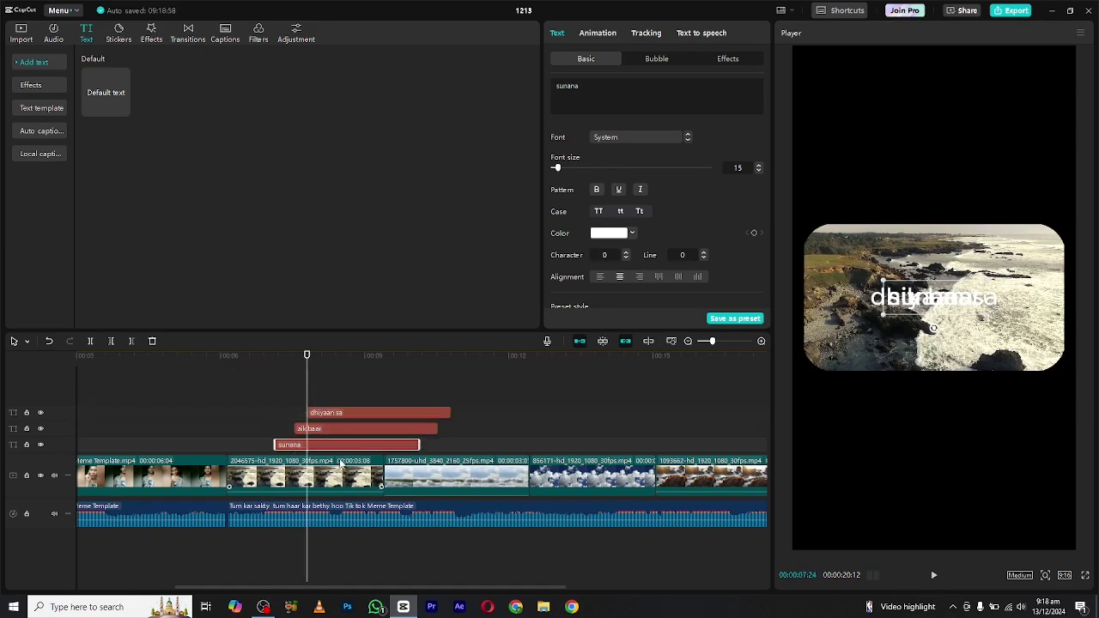
Step: Move sunana to the upper left of the frame and give it a shadow
{"action": "left_click_drag", "start_coordinate": [912, 300], "coordinate": [846, 248]}
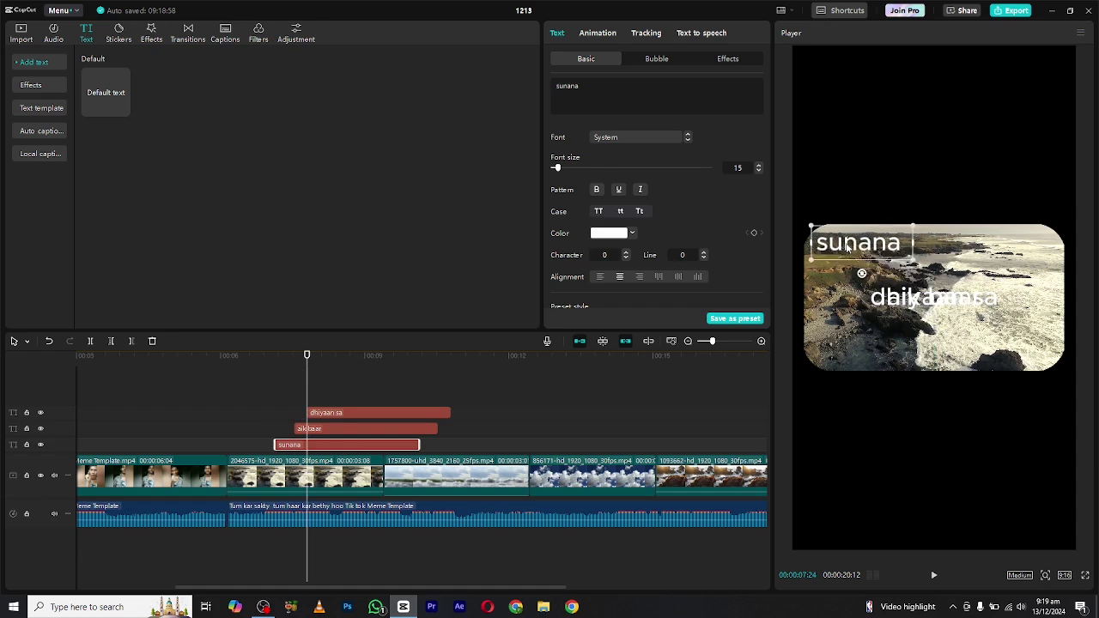
{"action": "left_click", "coordinate": [600, 235]}
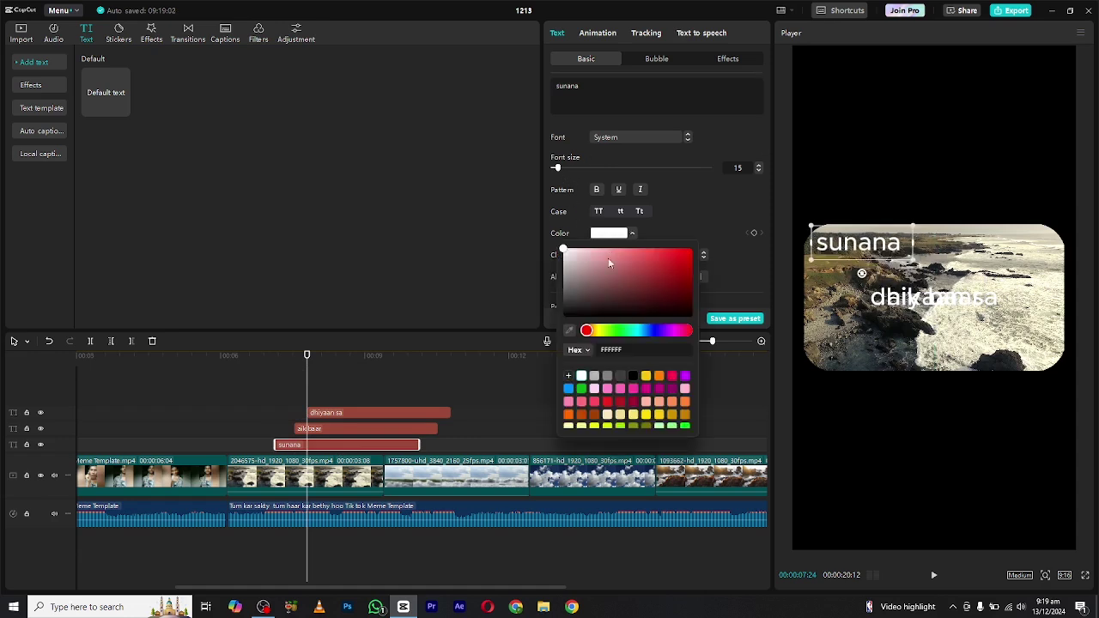
{"action": "left_click", "coordinate": [668, 207]}
{"action": "scroll", "coordinate": [668, 208], "scroll_direction": "down", "scroll_amount": 5}
{"action": "scroll", "coordinate": [619, 223], "scroll_direction": "down", "scroll_amount": 4}
{"action": "scroll", "coordinate": [569, 242], "scroll_direction": "down", "scroll_amount": 1}
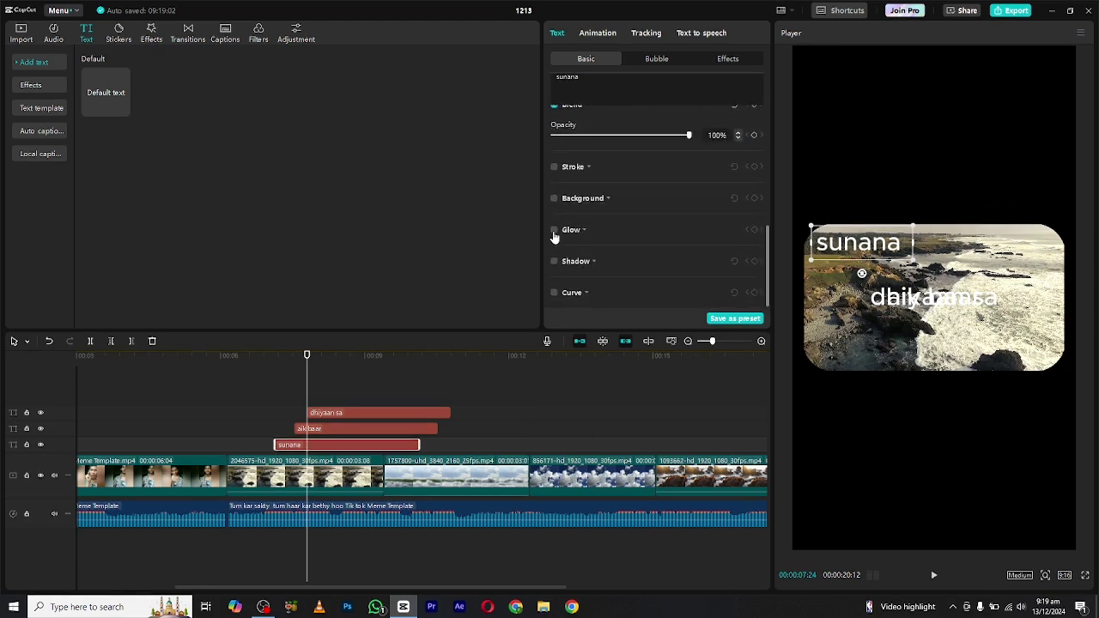
{"action": "left_click", "coordinate": [556, 266]}
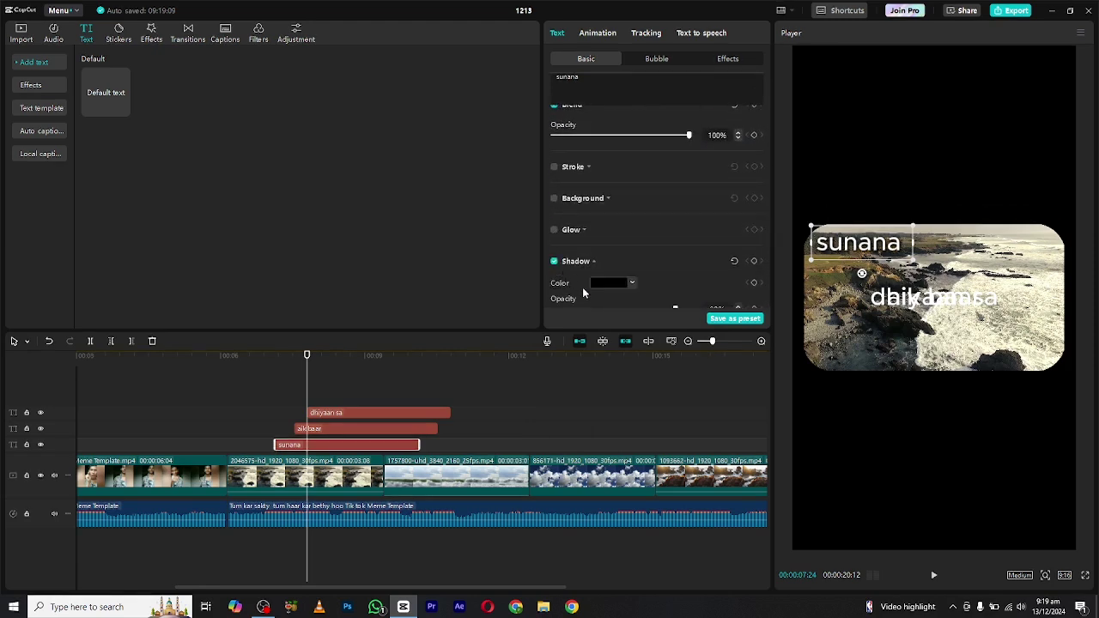
Step: Set sunana's font to Rubik and enlarge it
{"action": "scroll", "coordinate": [598, 185], "scroll_direction": "up", "scroll_amount": 4}
{"action": "scroll", "coordinate": [598, 187], "scroll_direction": "up", "scroll_amount": 5}
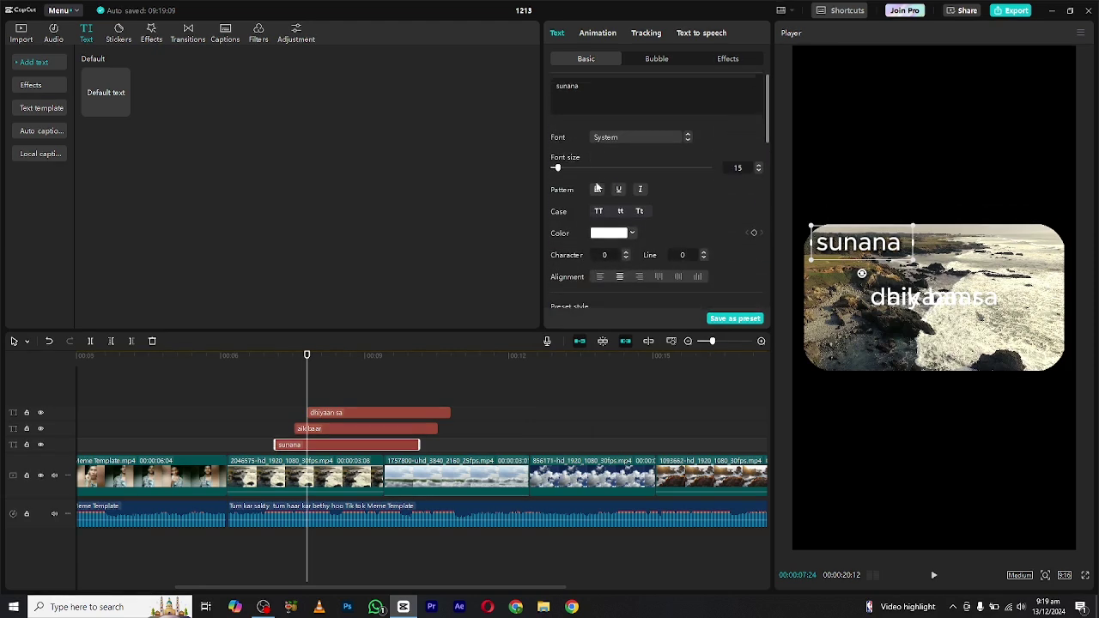
{"action": "left_click", "coordinate": [650, 140]}
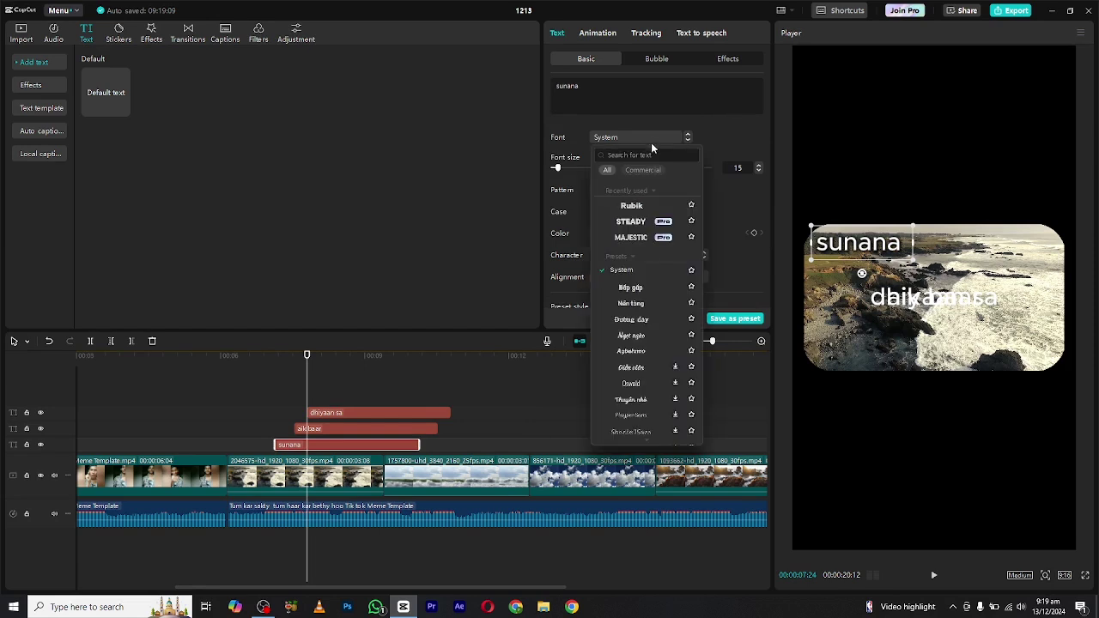
{"action": "left_click", "coordinate": [639, 206]}
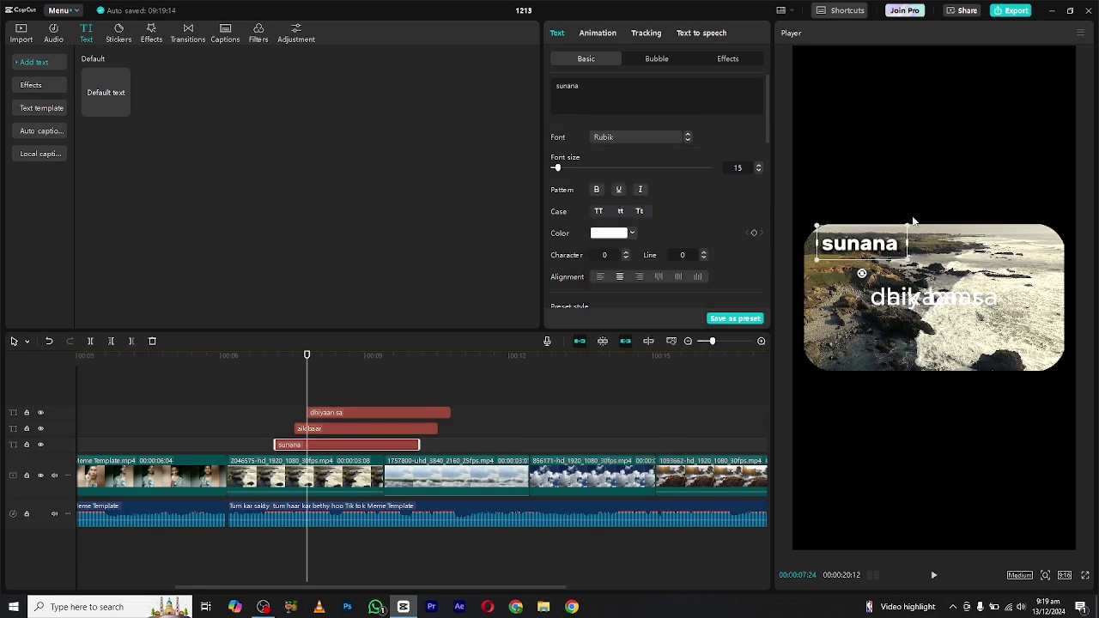
{"action": "mouse_move", "coordinate": [914, 225]}
{"action": "left_mouse_down"}
{"action": "mouse_move", "coordinate": [936, 225]}
{"action": "mouse_move", "coordinate": [895, 255]}
{"action": "left_mouse_up"}
Step: Arrange the sunana and dhiyaan sa texts on separate lines in the frame
{"action": "left_click", "coordinate": [392, 429]}
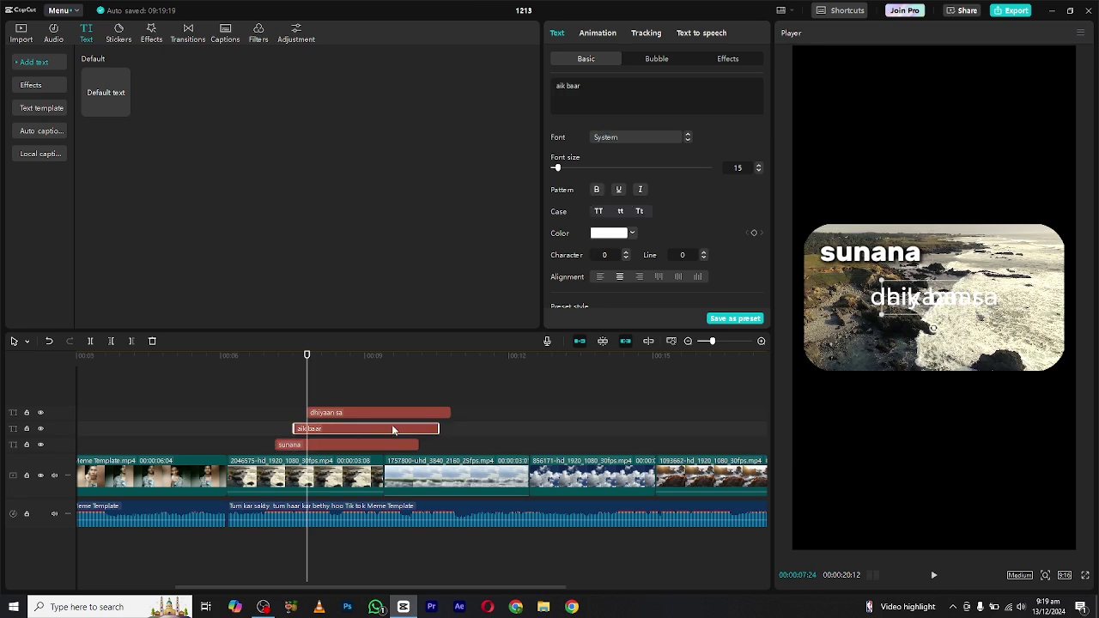
{"action": "left_click", "coordinate": [392, 413]}
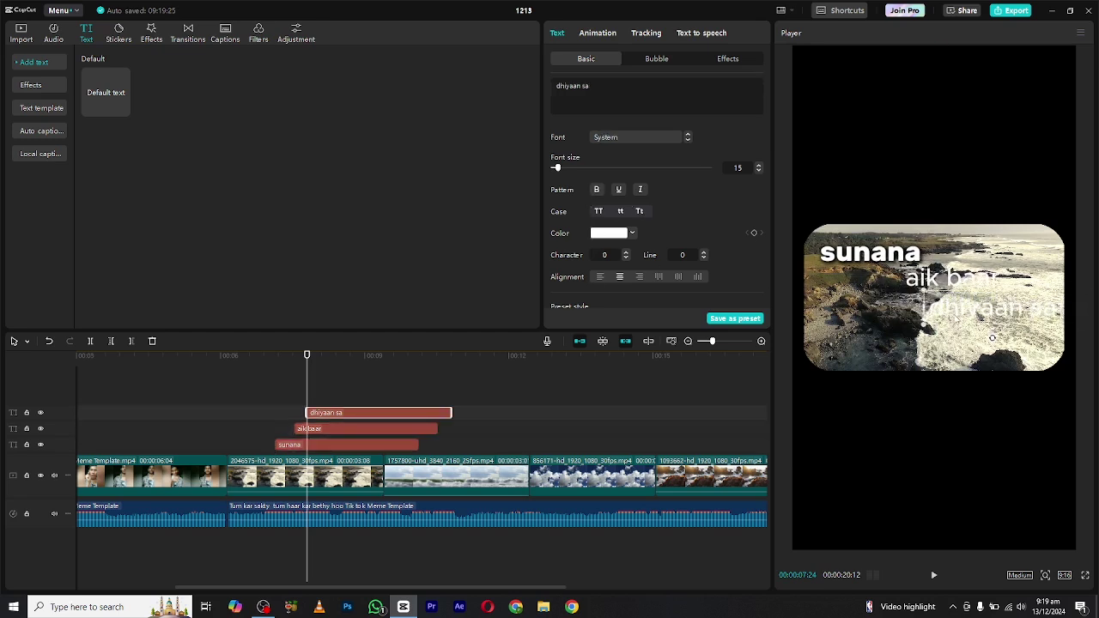
{"action": "left_click", "coordinate": [869, 252]}
{"action": "left_click", "coordinate": [994, 311]}
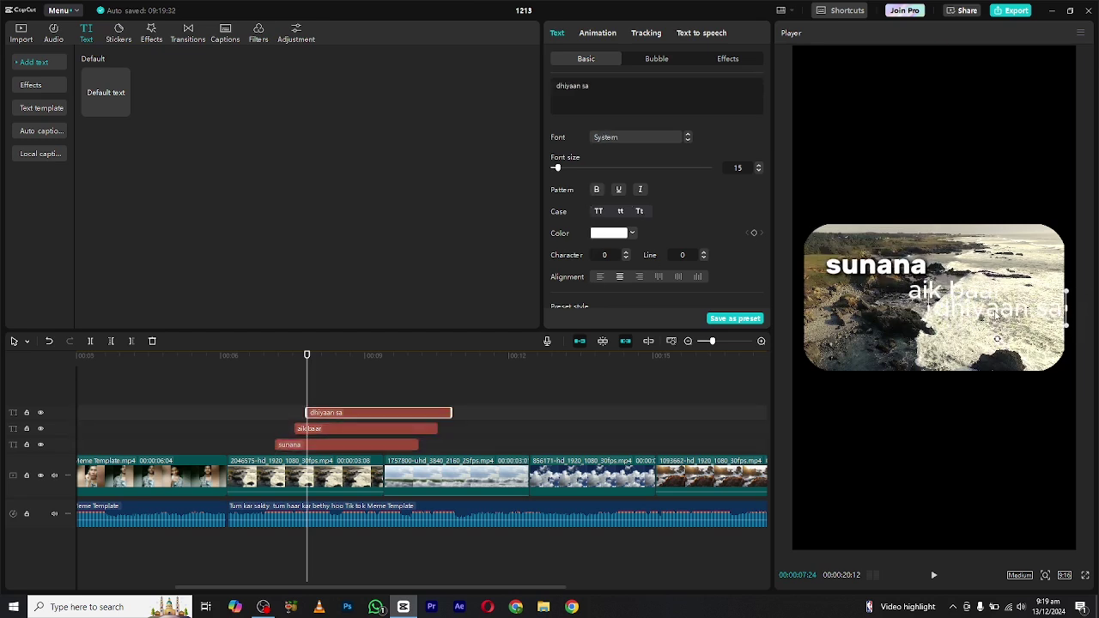
{"action": "left_click", "coordinate": [357, 428]}
Step: Give aik baar a shadow, red colour and the Ngọt ngào font, and enlarge it
{"action": "scroll", "coordinate": [672, 206], "scroll_direction": "down", "scroll_amount": 10}
{"action": "left_click", "coordinate": [556, 138]}
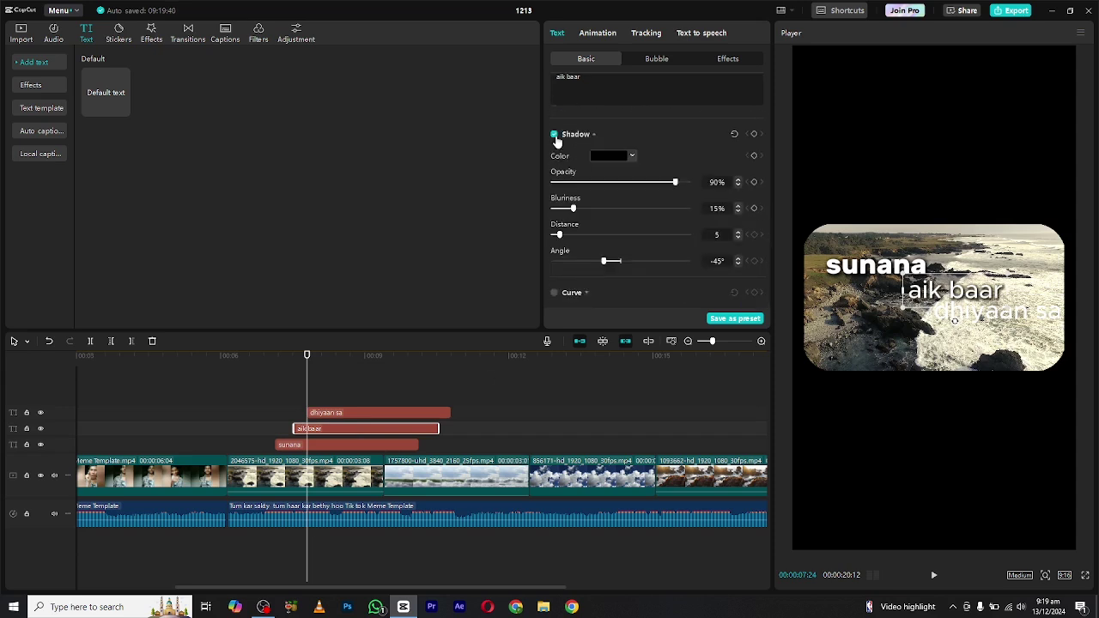
{"action": "scroll", "coordinate": [610, 185], "scroll_direction": "up", "scroll_amount": 10}
{"action": "left_click", "coordinate": [620, 233]}
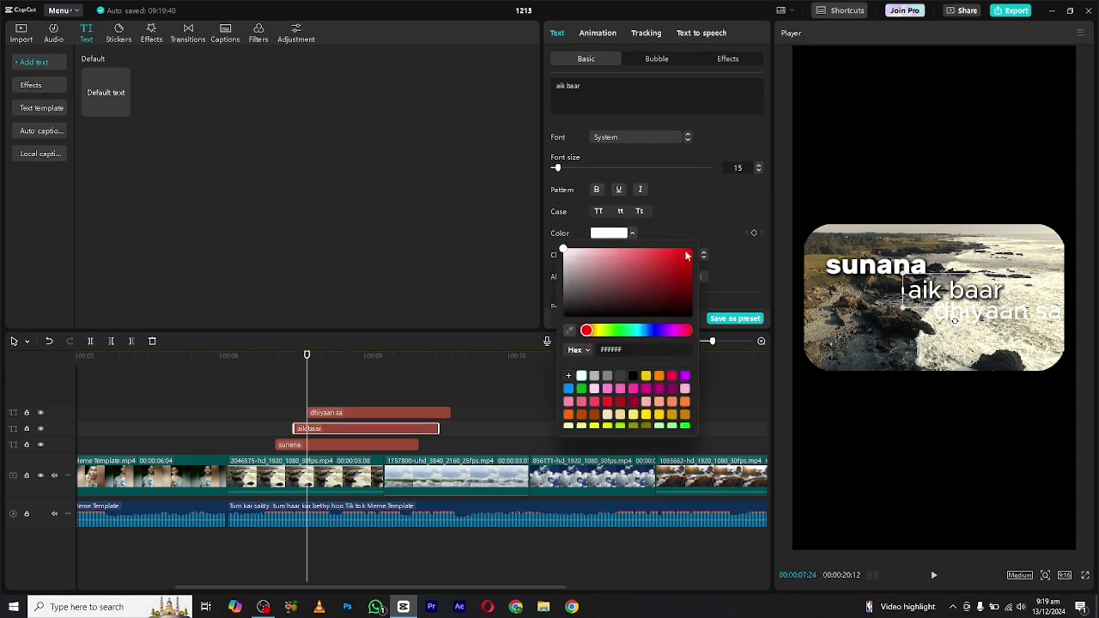
{"action": "left_click", "coordinate": [660, 144]}
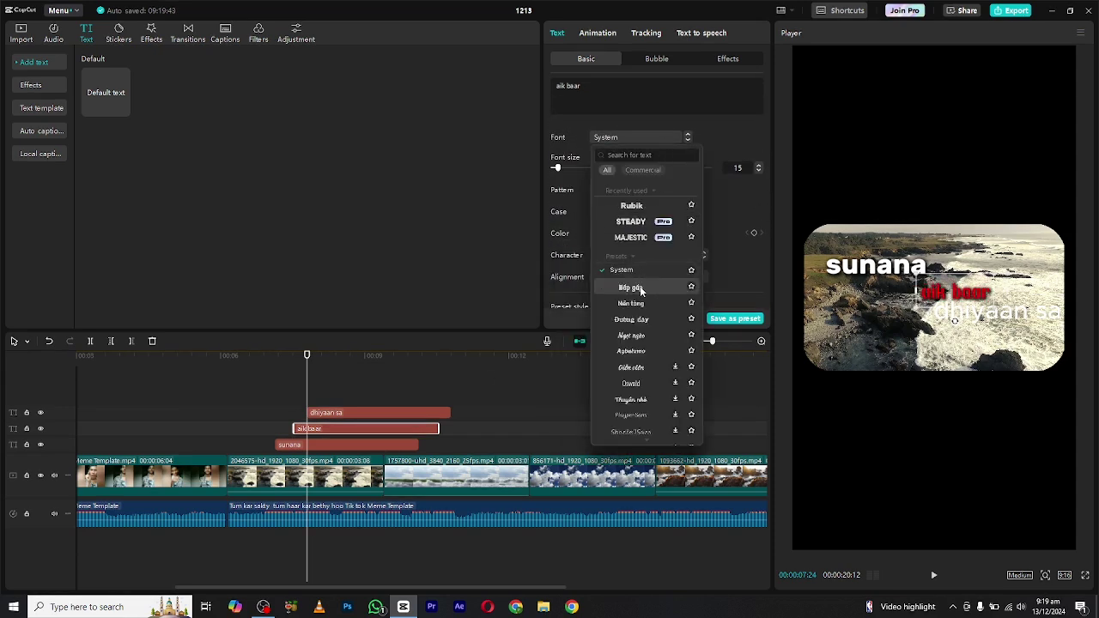
{"action": "left_click", "coordinate": [641, 335]}
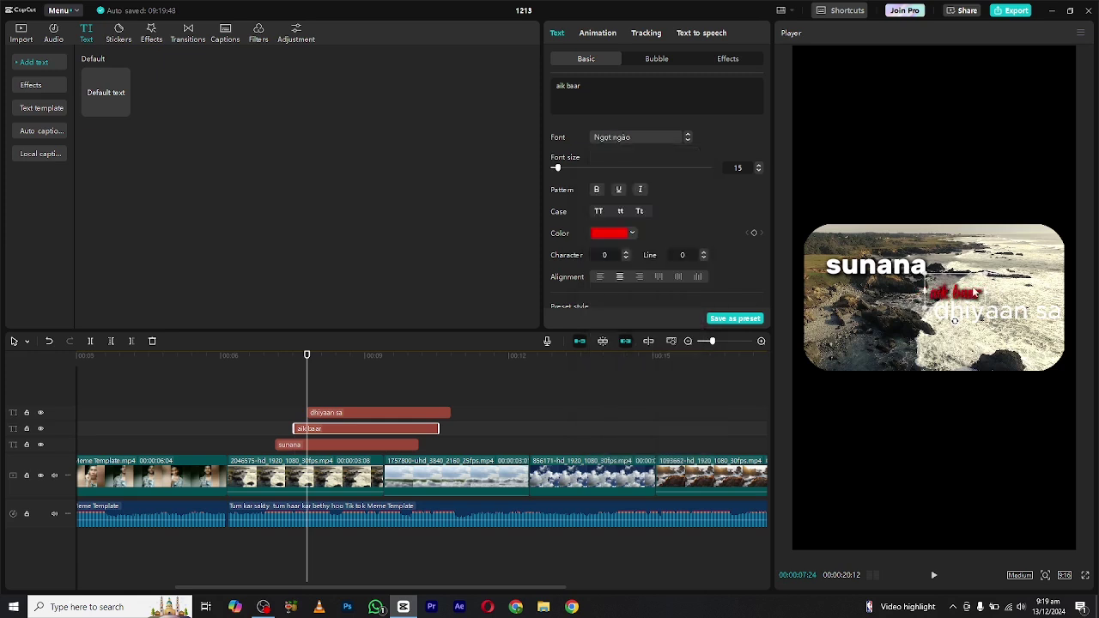
{"action": "left_click_drag", "start_coordinate": [926, 290], "coordinate": [981, 292]}
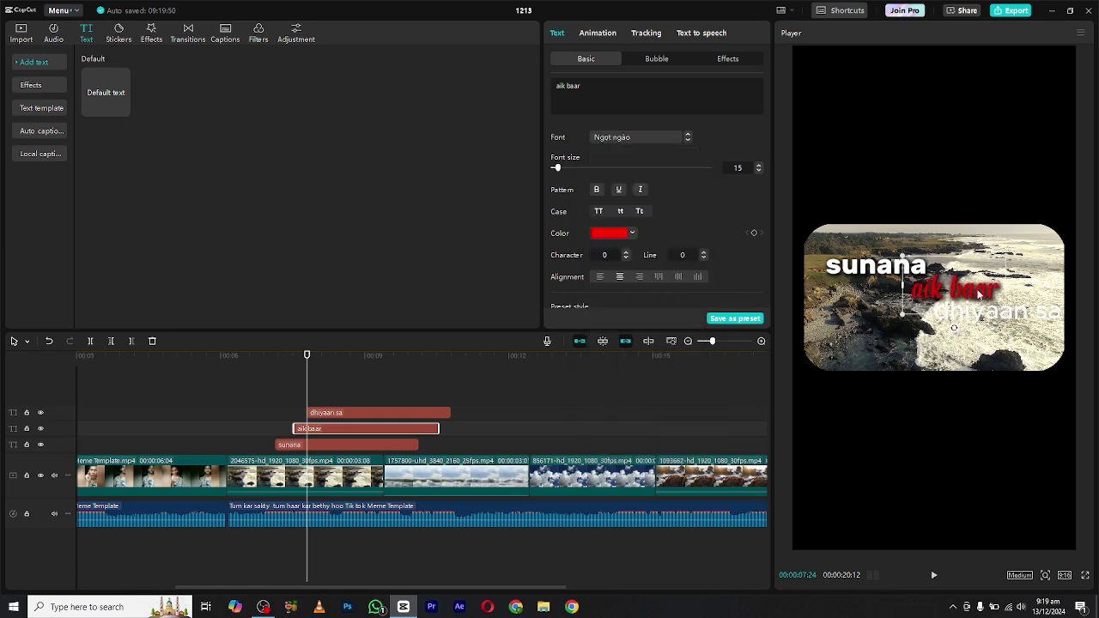
Step: Set the dhiyaan sa caption's font to Rubik after briefly trying ZY Steady
{"action": "left_click", "coordinate": [1027, 323]}
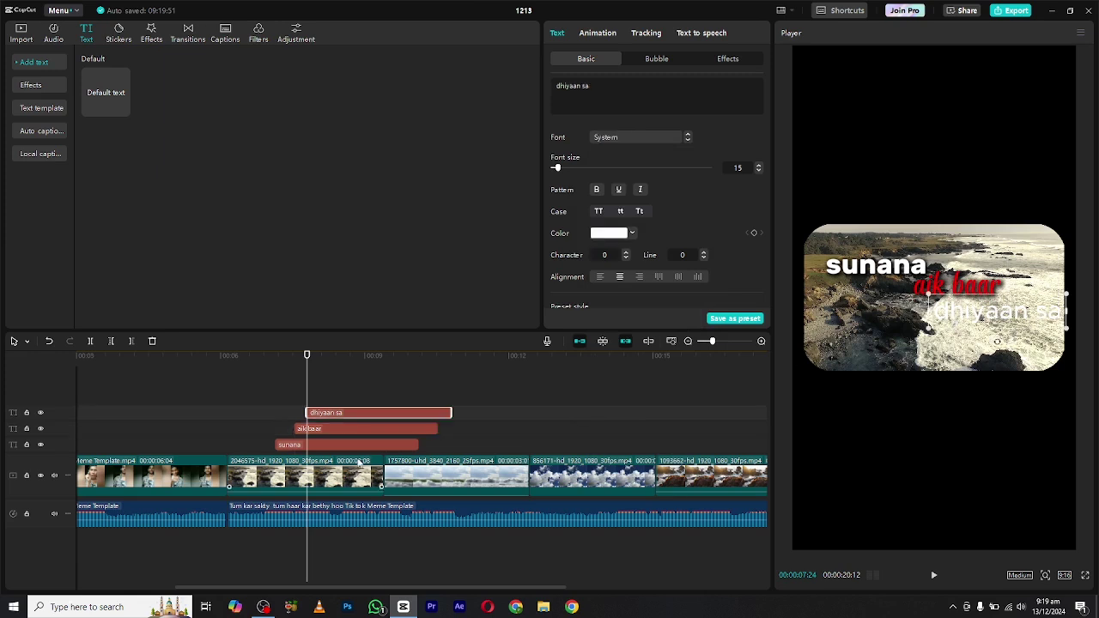
{"action": "left_click", "coordinate": [633, 138]}
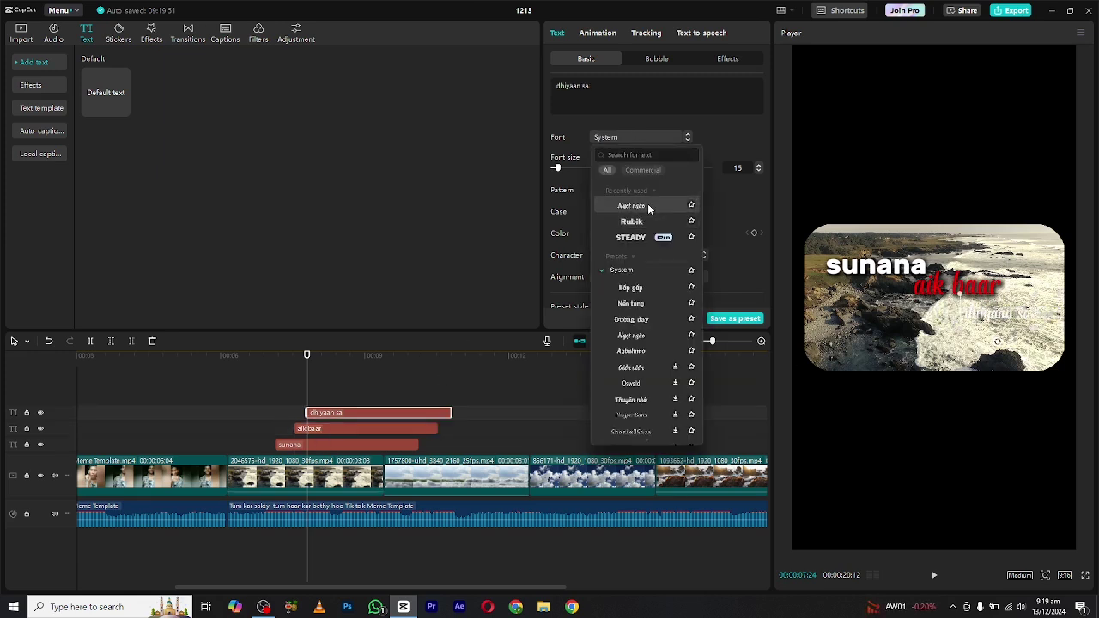
{"action": "left_click", "coordinate": [631, 237]}
{"action": "scroll", "coordinate": [566, 194], "scroll_direction": "down", "scroll_amount": 5}
{"action": "scroll", "coordinate": [566, 194], "scroll_direction": "up", "scroll_amount": 2}
{"action": "scroll", "coordinate": [578, 214], "scroll_direction": "up", "scroll_amount": 3}
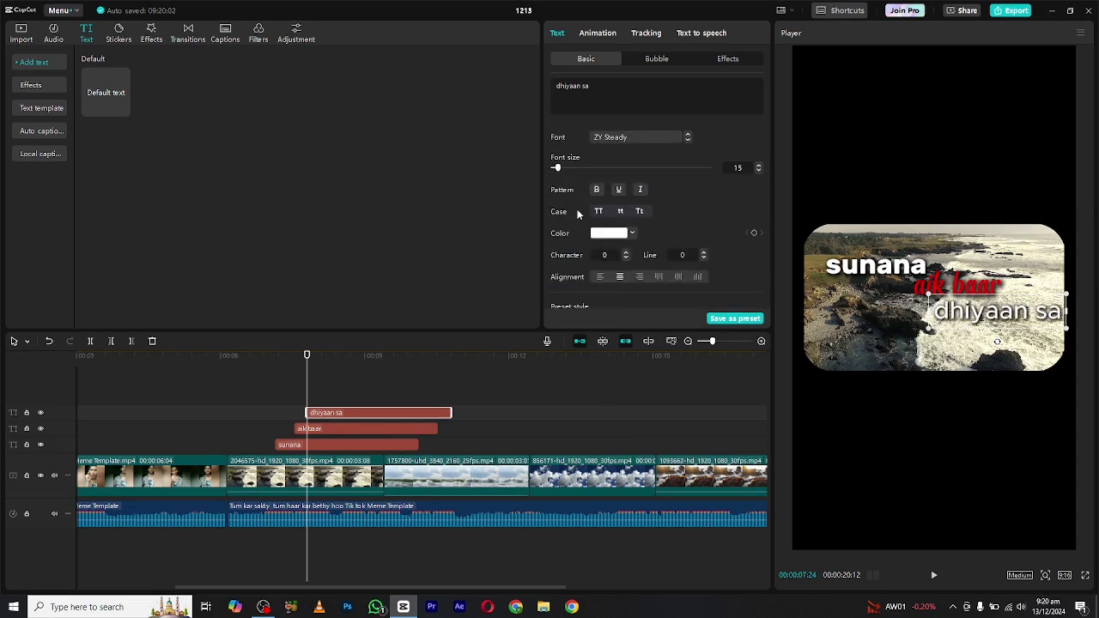
{"action": "left_click", "coordinate": [622, 138]}
{"action": "left_click", "coordinate": [656, 342]}
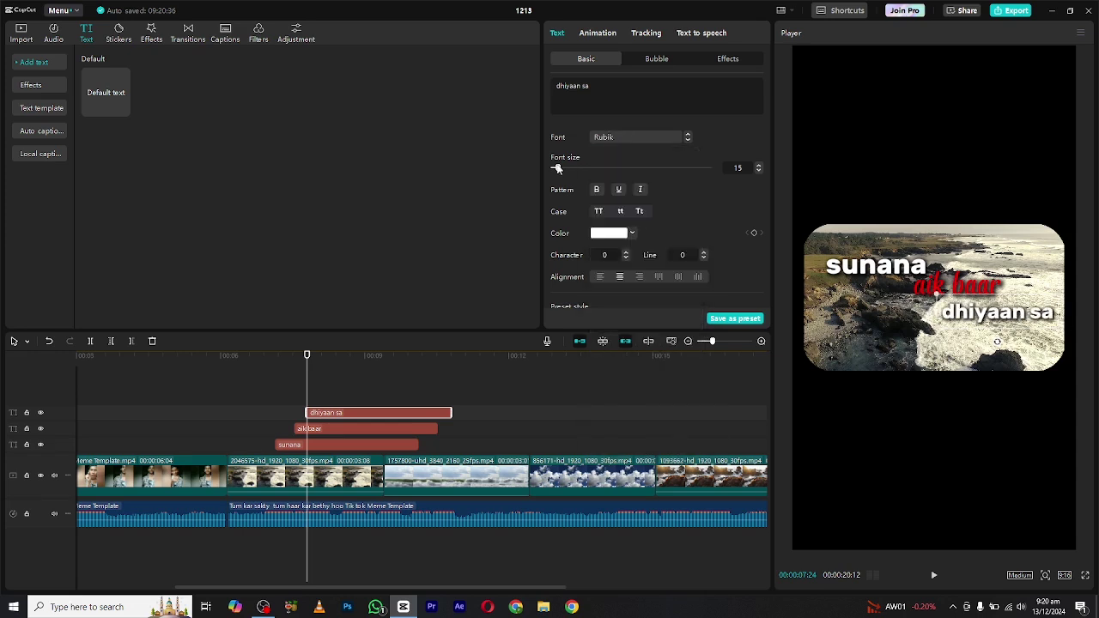
Step: Nudge sunana slightly left and preview the captions
{"action": "left_click", "coordinate": [876, 268]}
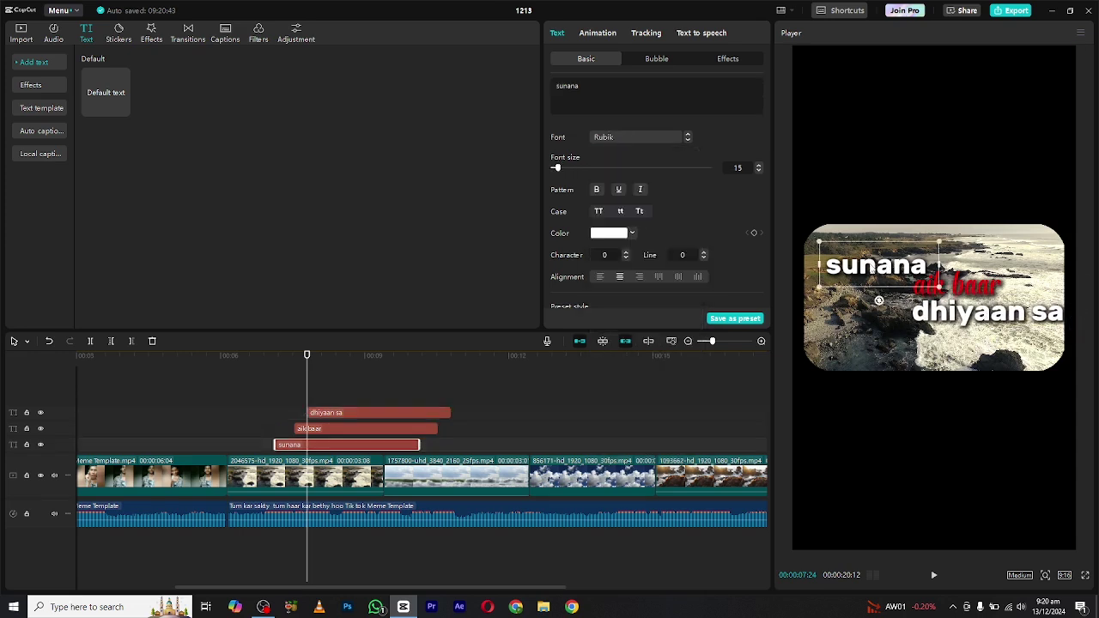
{"action": "left_click_drag", "start_coordinate": [876, 268], "coordinate": [861, 270]}
{"action": "left_click", "coordinate": [987, 311]}
{"action": "key", "text": "space"}
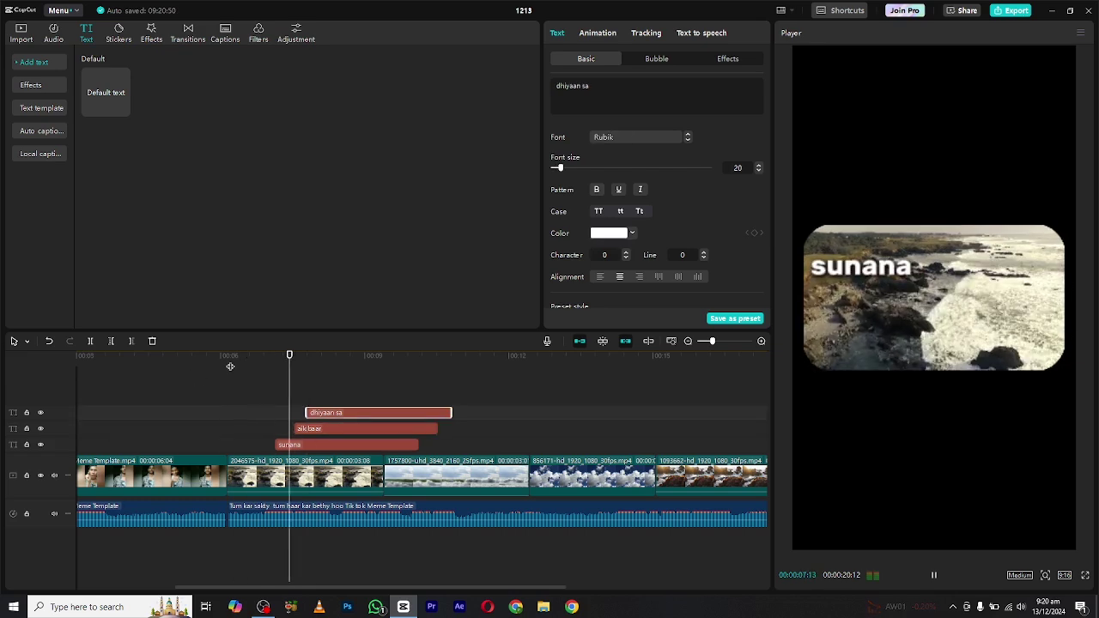
Step: Duplicate dhiyaan sa onto a new top track and retype it as 'man laga kay'
{"action": "left_click", "coordinate": [332, 353]}
{"action": "left_click_drag", "start_coordinate": [350, 413], "coordinate": [375, 403]}
{"action": "double_click", "coordinate": [587, 87]}
{"action": "type", "text": "man laga k"}
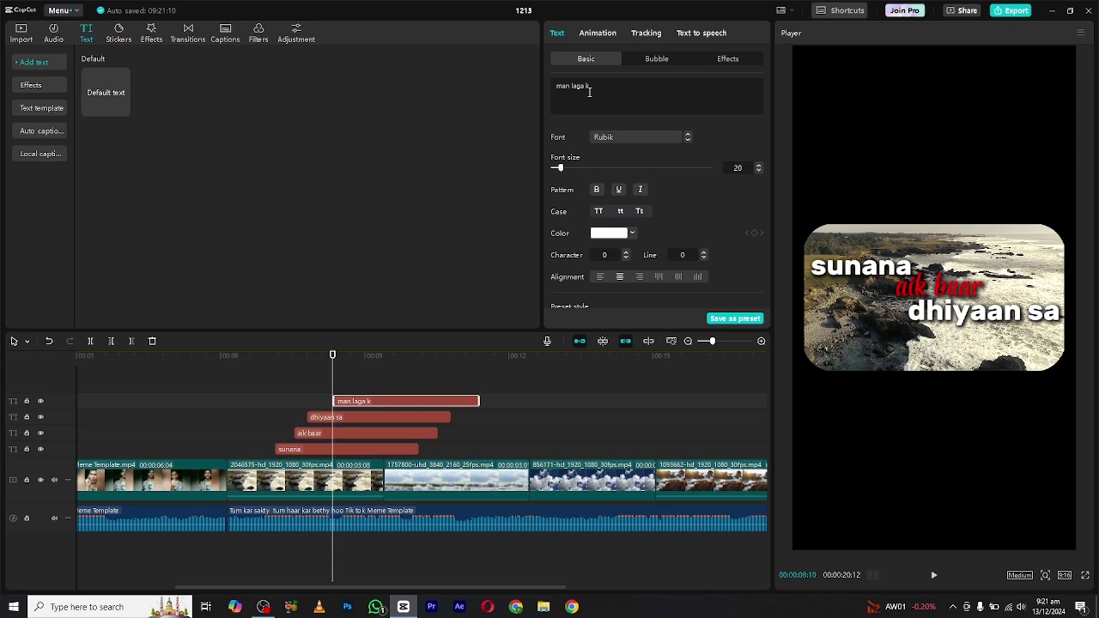
{"action": "type", "text": "ay"}
Step: Style man laga kay in Ngọt ngào, yellow with a shadow, and cut its clip earlier
{"action": "left_click", "coordinate": [371, 354]}
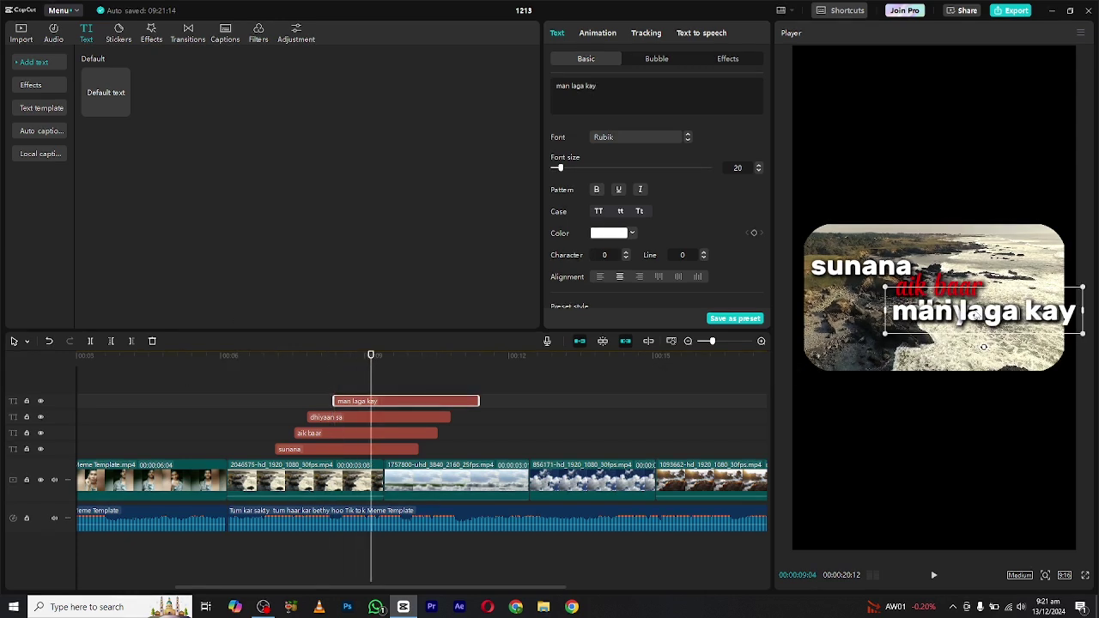
{"action": "left_click", "coordinate": [636, 137]}
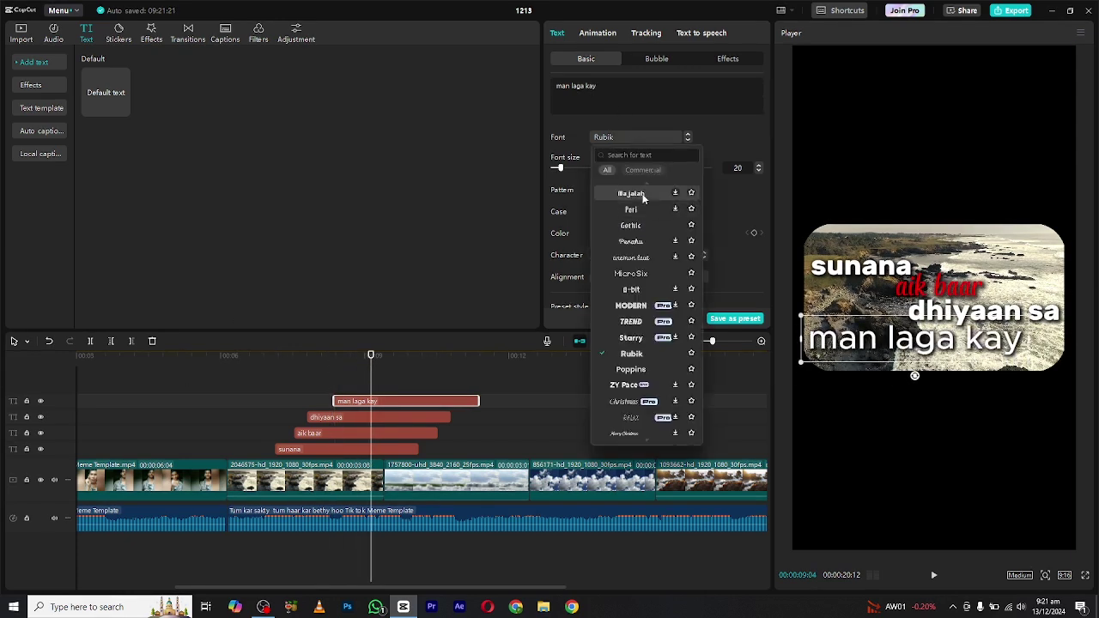
{"action": "left_click", "coordinate": [631, 335]}
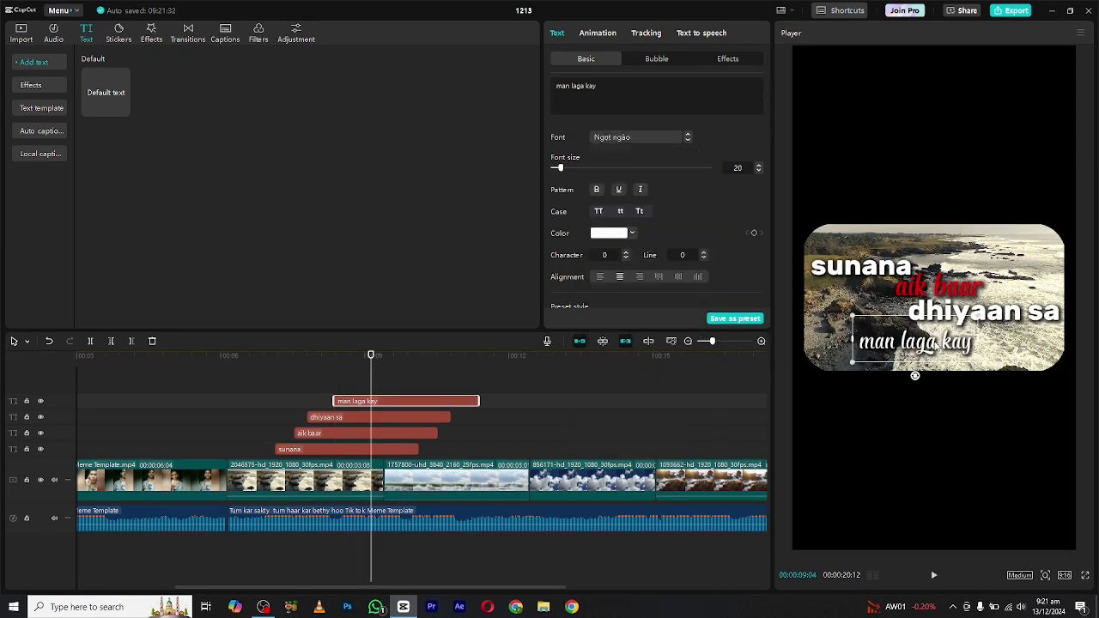
{"action": "left_click", "coordinate": [609, 233]}
{"action": "left_click_drag", "start_coordinate": [668, 330], "coordinate": [614, 331]}
{"action": "left_click", "coordinate": [480, 378]}
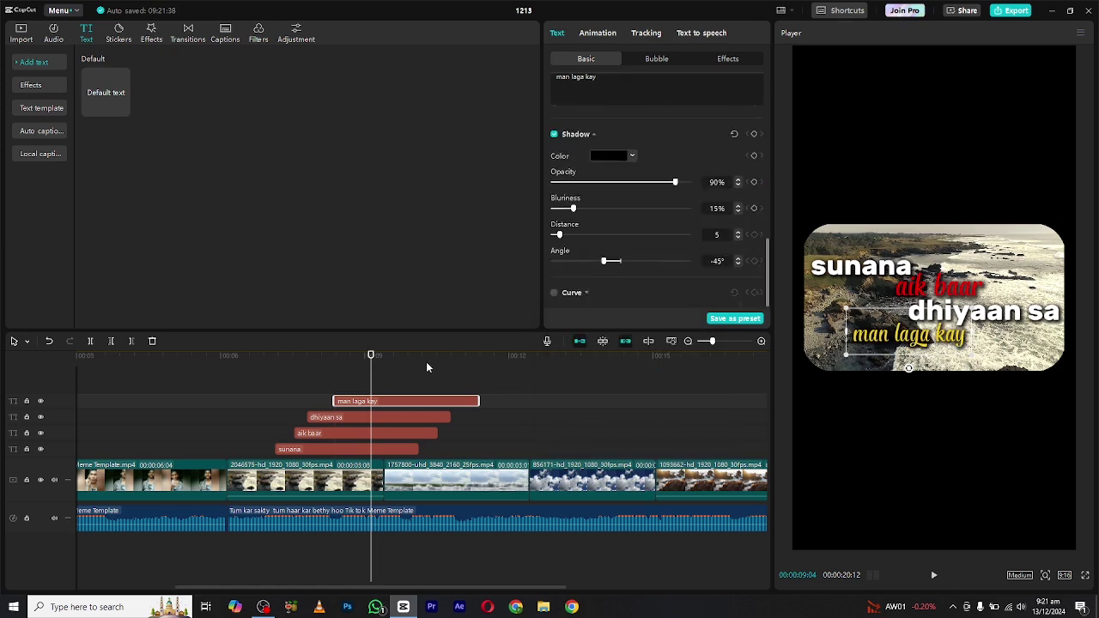
{"action": "left_click", "coordinate": [235, 354]}
{"action": "key", "text": "space"}
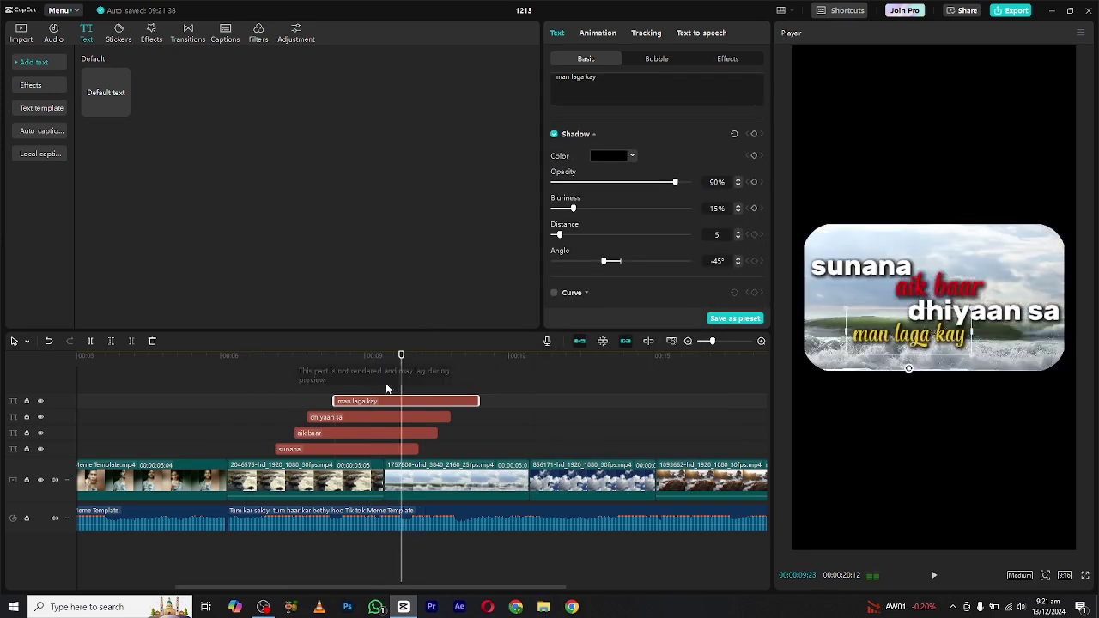
{"action": "left_click", "coordinate": [131, 341]}
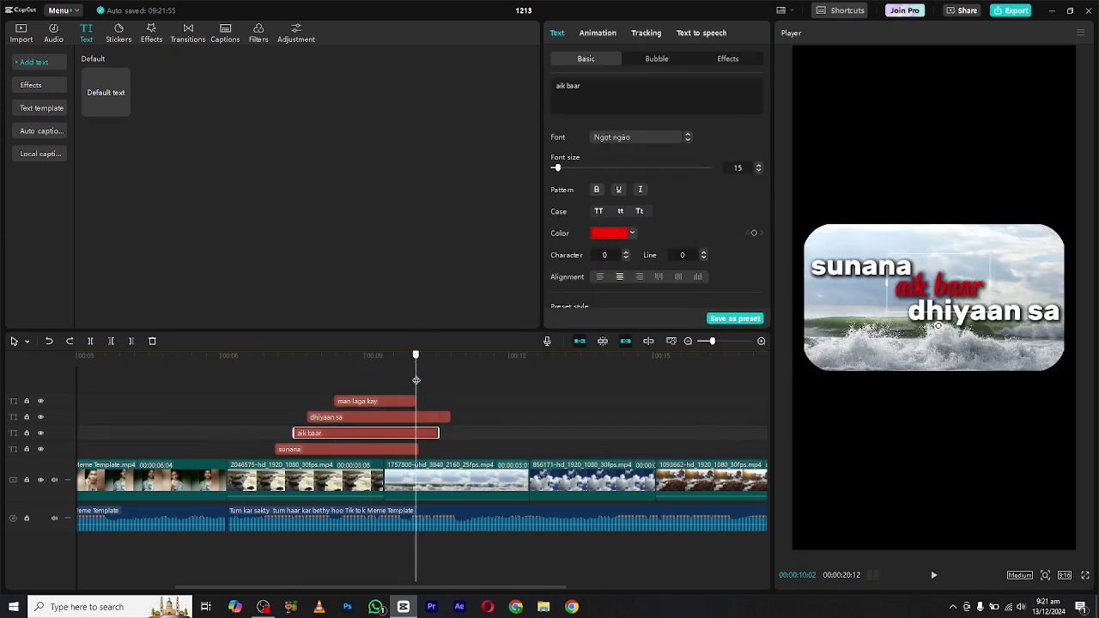
Step: Trim the dhiyaan sa, aik baar and sunana captions to end together
{"action": "left_click", "coordinate": [378, 433]}
{"action": "key", "text": "w"}
{"action": "left_click", "coordinate": [397, 449]}
Step: Add a 'mjha dekho' caption after the first line, placed top-right in the frame
{"action": "left_click", "coordinate": [131, 341]}
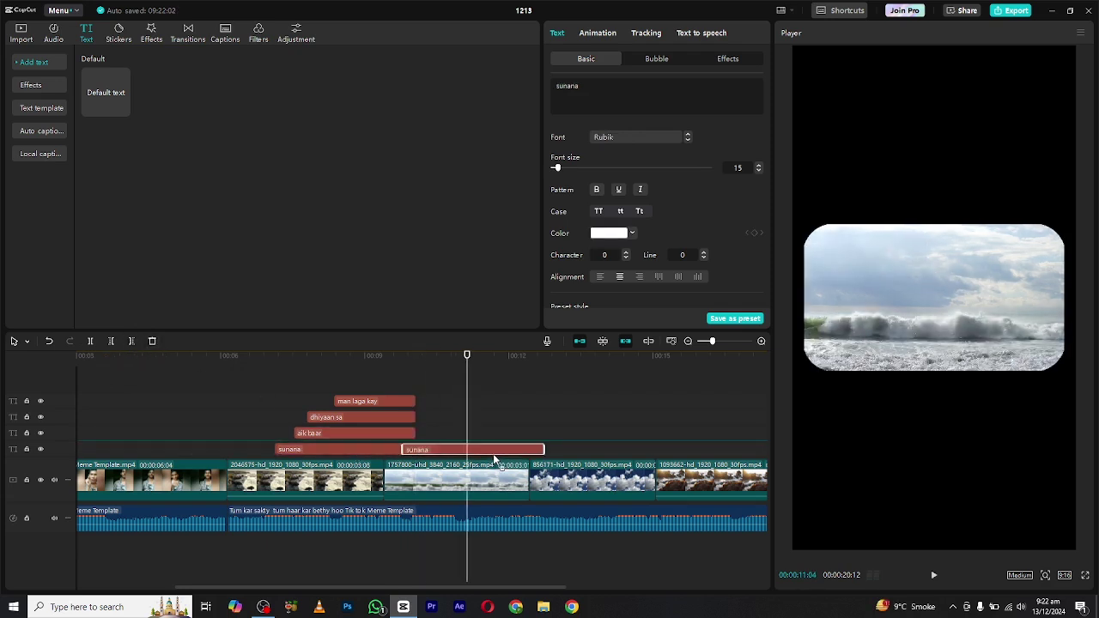
{"action": "left_click_drag", "start_coordinate": [106, 92], "coordinate": [493, 465]}
{"action": "left_click", "coordinate": [603, 95]}
{"action": "type", "text": "mjha dekho"}
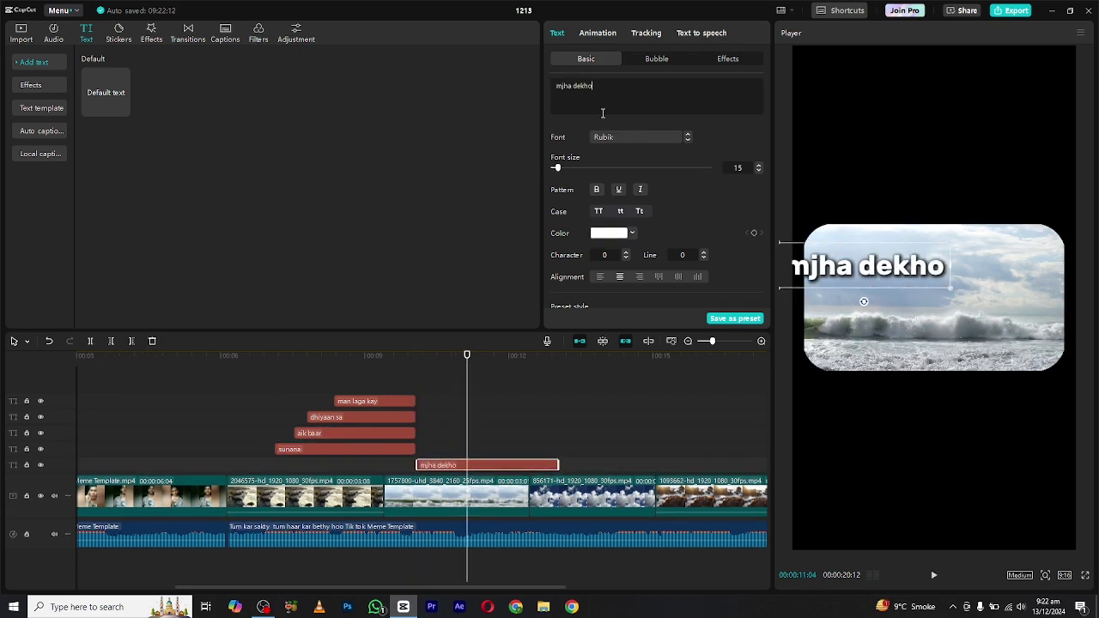
{"action": "mouse_move", "coordinate": [816, 262]}
{"action": "left_mouse_down"}
{"action": "mouse_move", "coordinate": [927, 262]}
{"action": "mouse_move", "coordinate": [884, 325]}
{"action": "left_mouse_up"}
Step: Duplicate mjha dekho into a red 'mjha' caption, positioned up and left
{"action": "key", "text": "ctrl+c"}
{"action": "key", "text": "ctrl+v"}
{"action": "double_click", "coordinate": [884, 325]}
{"action": "key", "text": "BackSpace"}
{"action": "key", "text": "BackSpace"}
{"action": "key", "text": "BackSpace"}
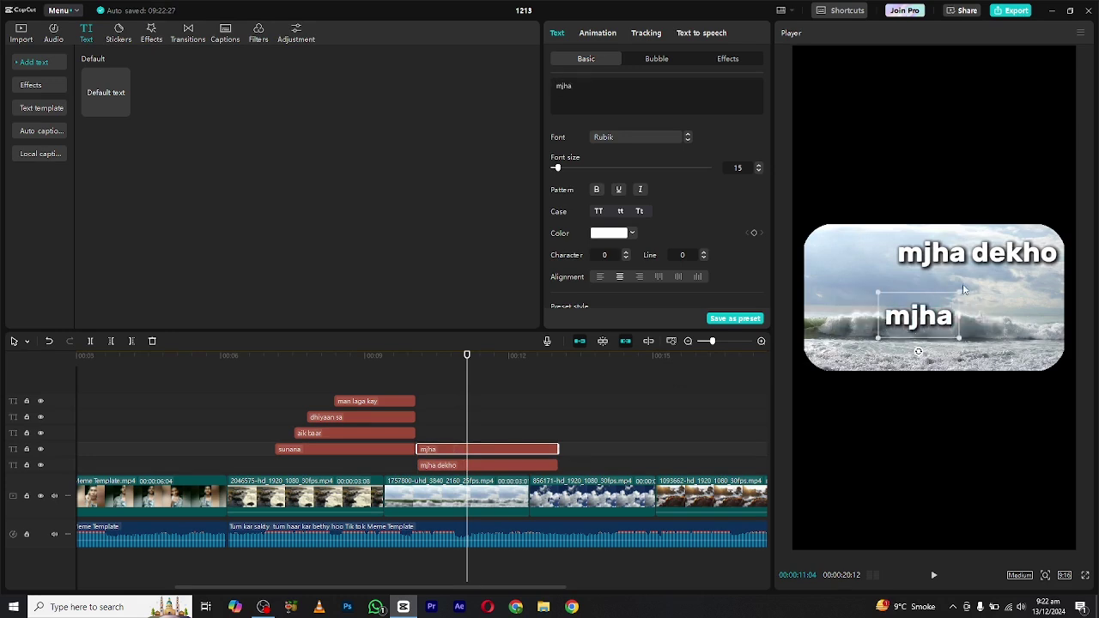
{"action": "left_click", "coordinate": [610, 233]}
{"action": "left_click", "coordinate": [685, 266]}
{"action": "left_click", "coordinate": [1001, 301]}
{"action": "left_click", "coordinate": [918, 316]}
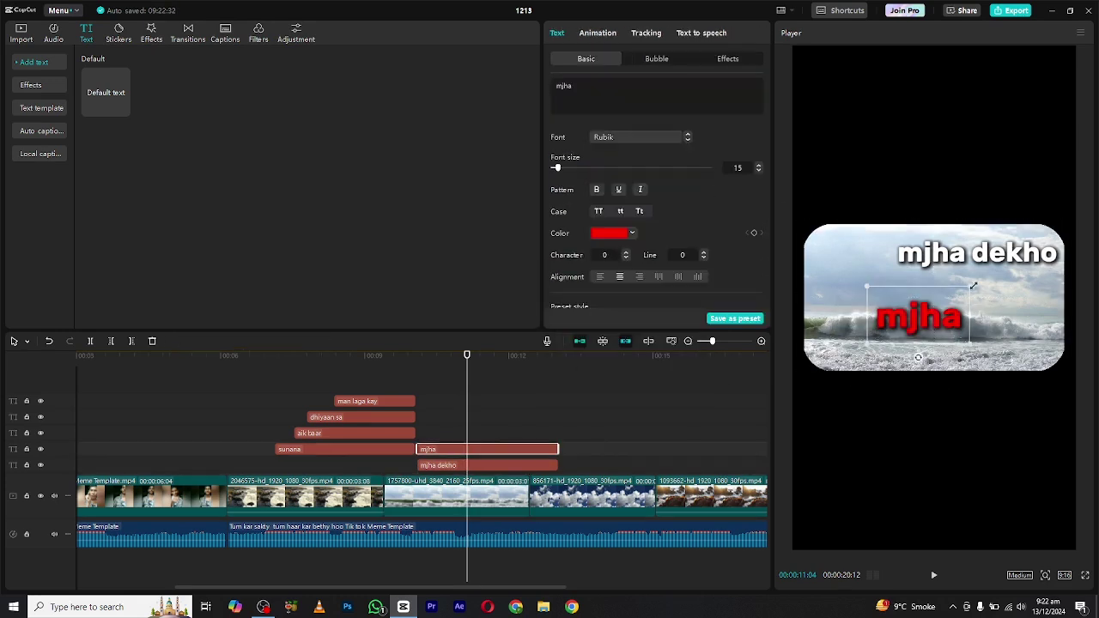
{"action": "left_click_drag", "start_coordinate": [919, 316], "coordinate": [883, 288]}
Step: Delay mjha slightly, paste another mjha dekho copy, and extend the captions to the next clip
{"action": "left_click", "coordinate": [445, 354]}
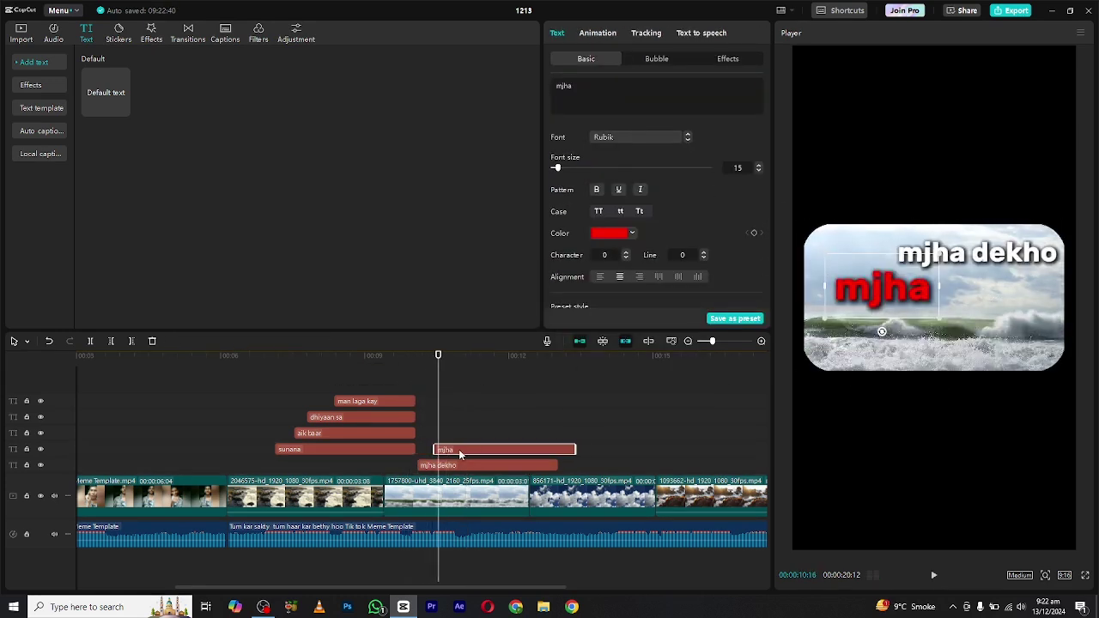
{"action": "left_click_drag", "start_coordinate": [437, 449], "coordinate": [460, 449]}
{"action": "key", "text": "space"}
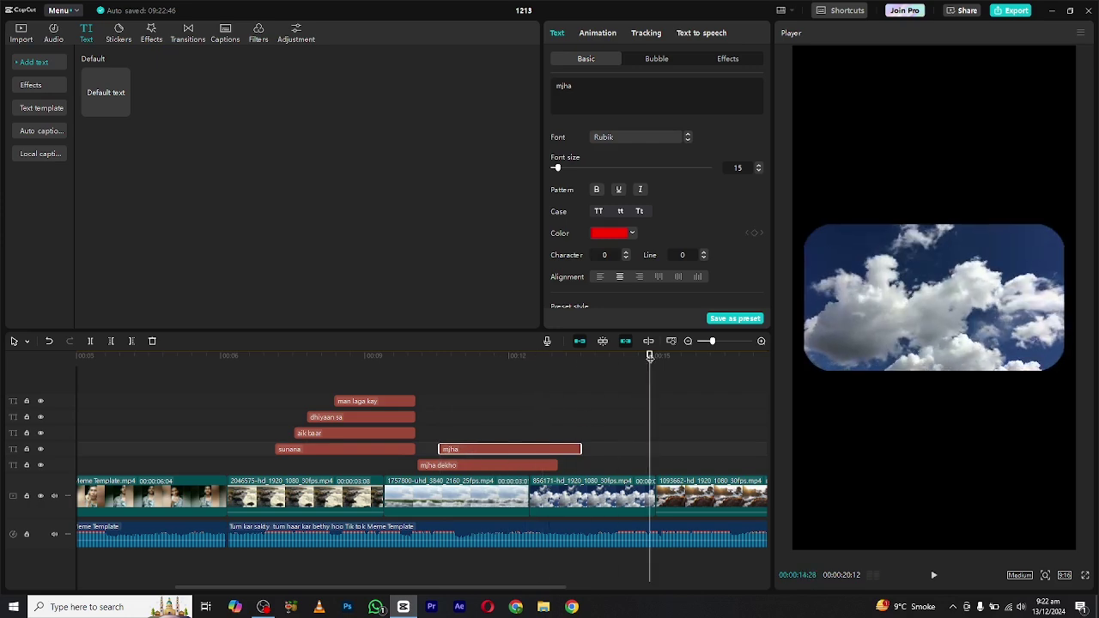
{"action": "left_click", "coordinate": [599, 355]}
{"action": "left_click", "coordinate": [613, 355]}
{"action": "key", "text": "ctrl+v"}
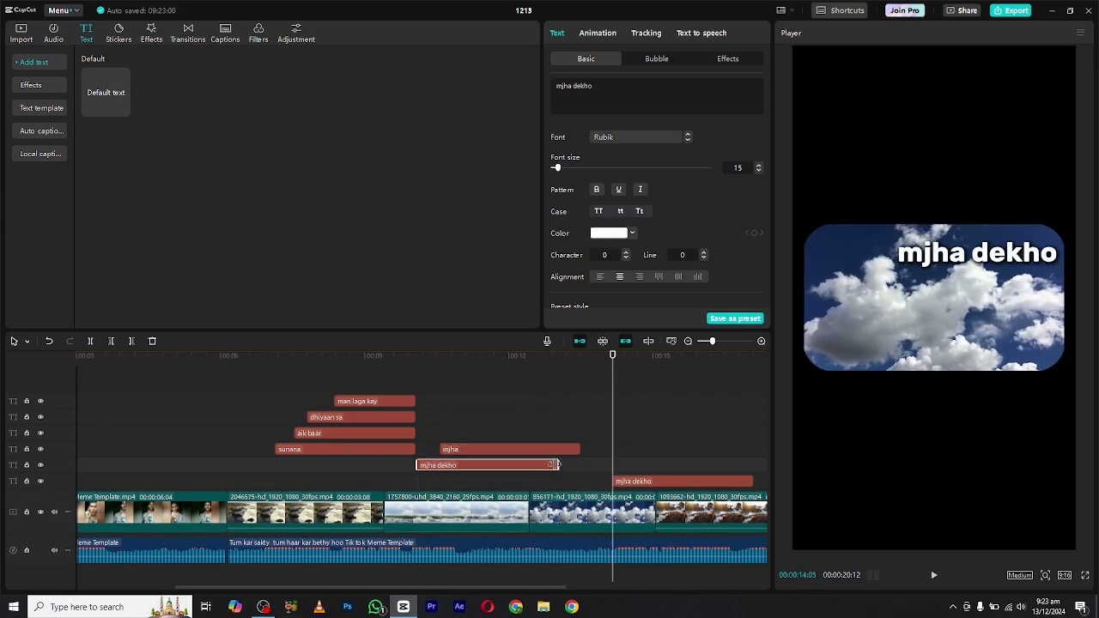
{"action": "mouse_move", "coordinate": [556, 465]}
{"action": "left_mouse_down"}
{"action": "mouse_move", "coordinate": [608, 464]}
{"action": "mouse_move", "coordinate": [613, 450]}
{"action": "left_mouse_up"}
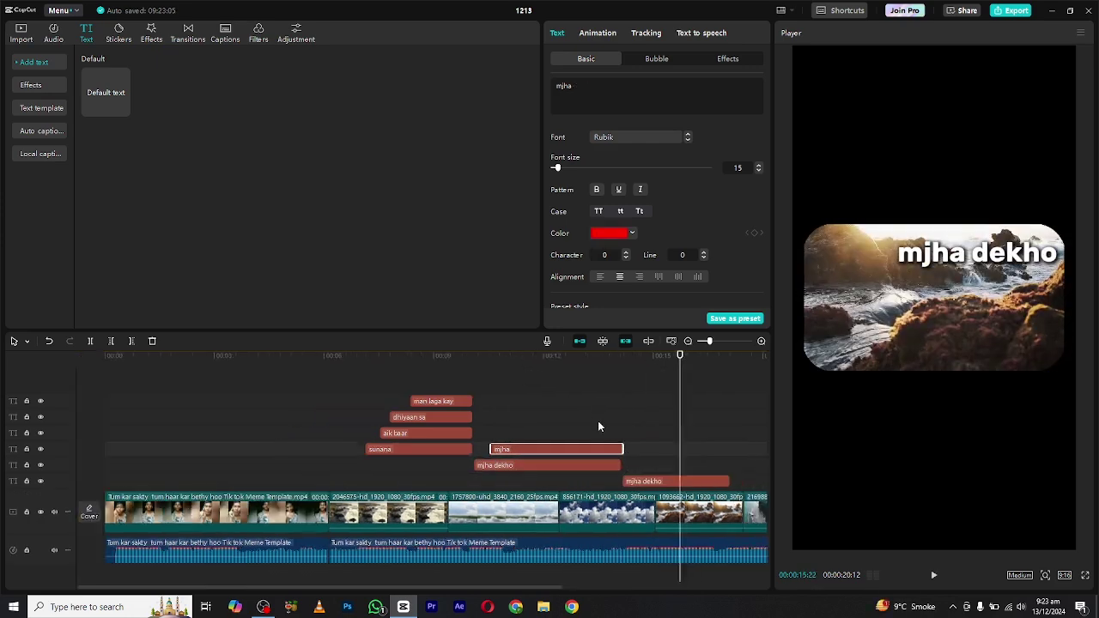
Step: Duplicate captions to build the maa baap and nay words, nudging janam diya earlier
{"action": "scroll", "coordinate": [599, 427], "scroll_direction": "up", "scroll_amount": 2}
{"action": "left_click", "coordinate": [435, 367]}
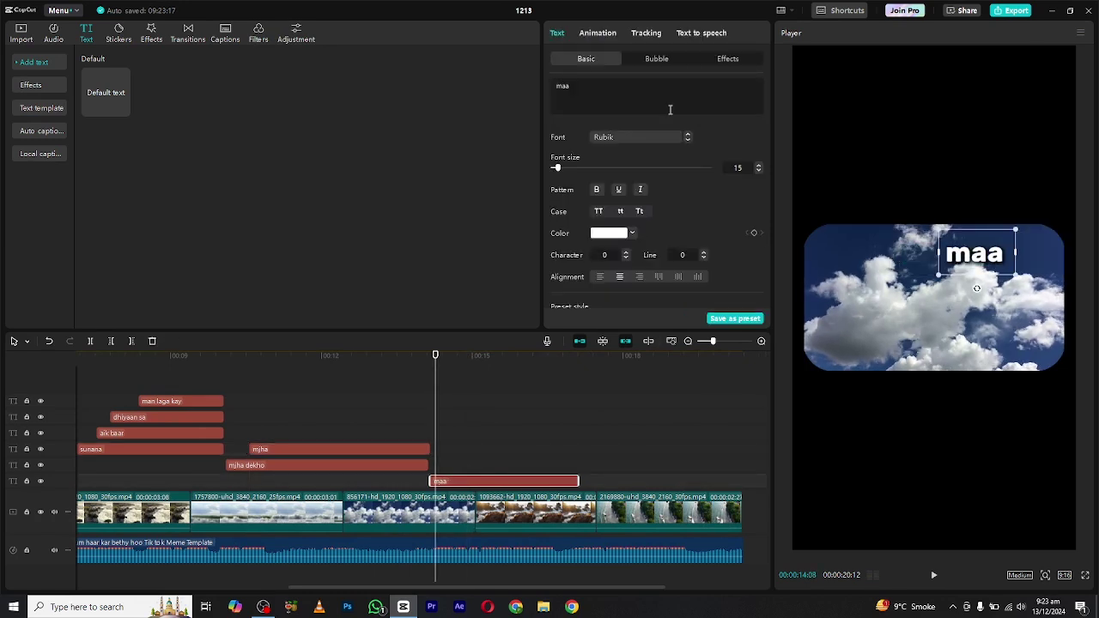
{"action": "left_click", "coordinate": [476, 356]}
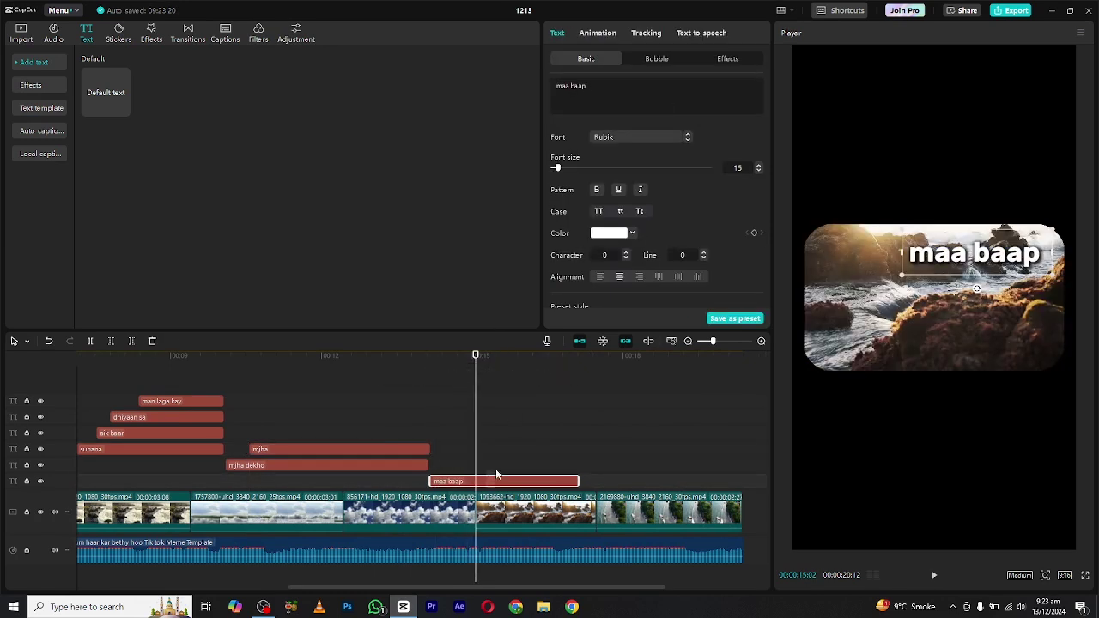
{"action": "key", "text": "ctrl+c"}
{"action": "key", "text": "ctrl+v"}
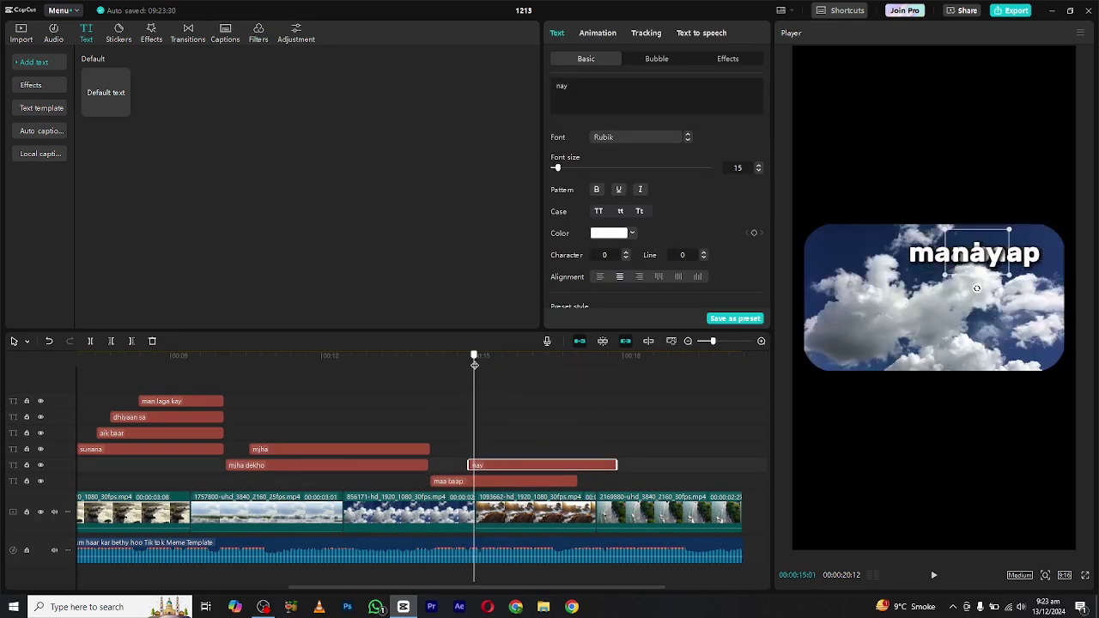
{"action": "key", "text": "ctrl+c"}
{"action": "key", "text": "ctrl+v"}
{"action": "key", "text": "ctrl+v"}
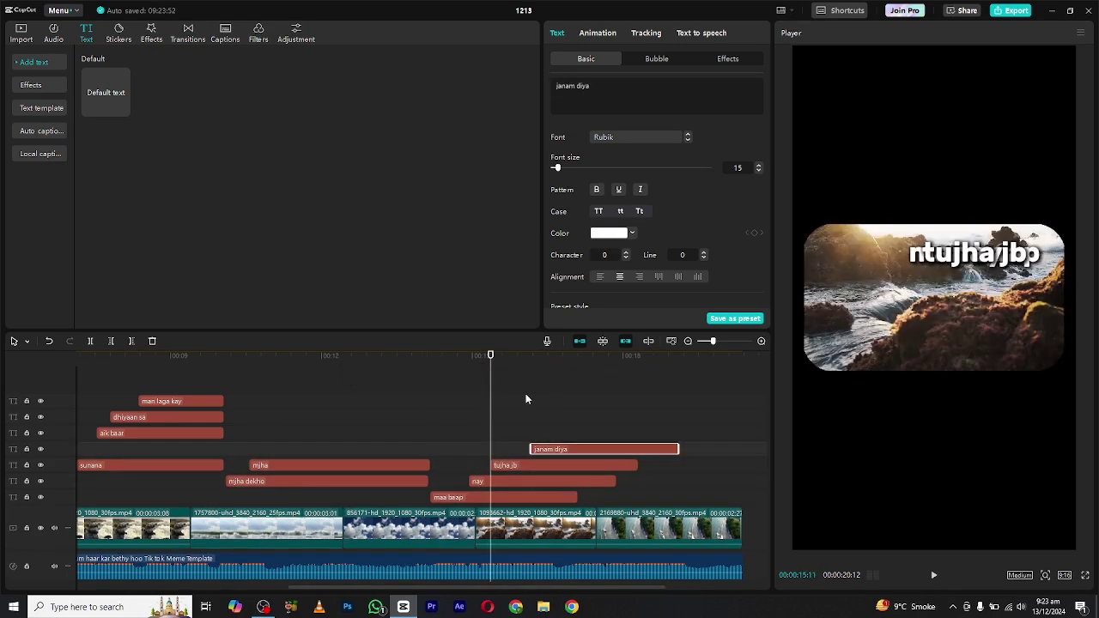
{"action": "left_click_drag", "start_coordinate": [556, 449], "coordinate": [536, 449]}
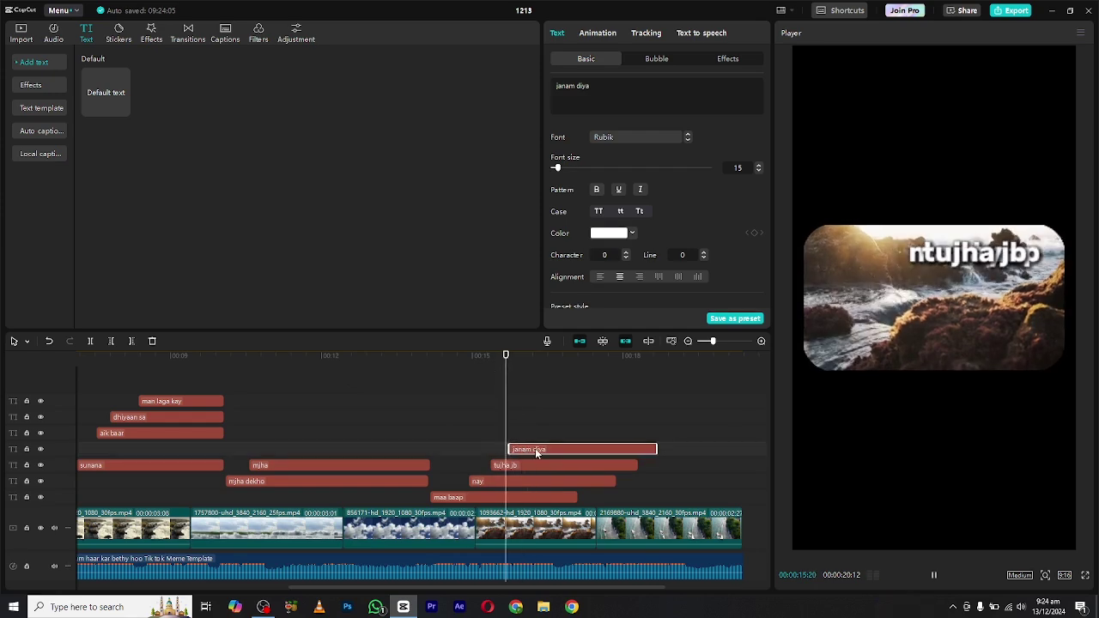
{"action": "left_click", "coordinate": [477, 498]}
Step: Move janam diya lower right in the frame and color it red
{"action": "left_click", "coordinate": [483, 355]}
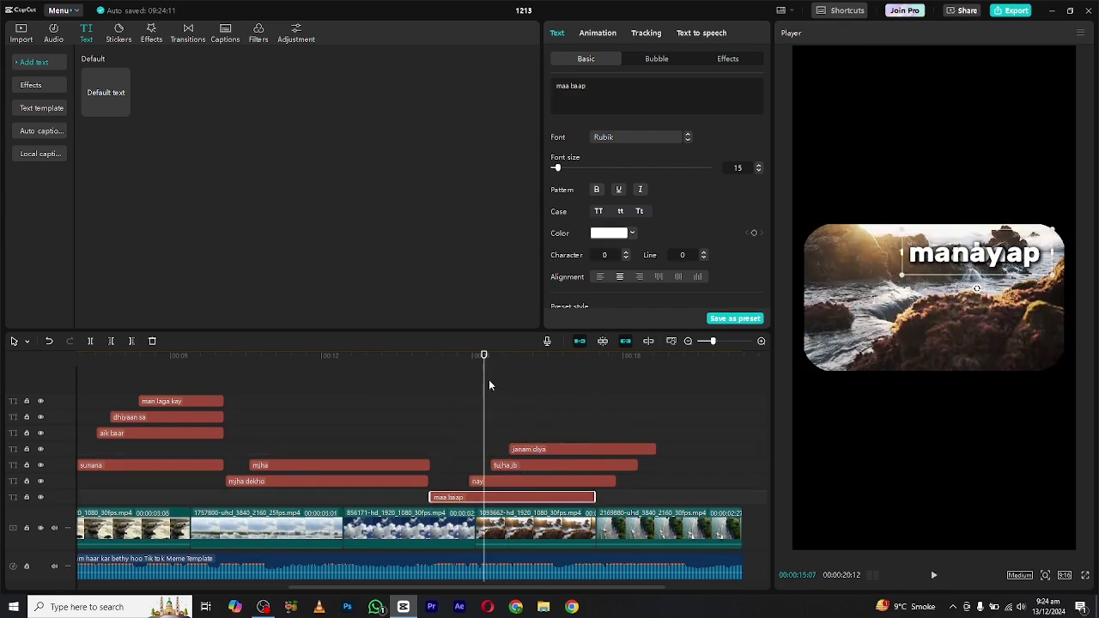
{"action": "left_click", "coordinate": [486, 418]}
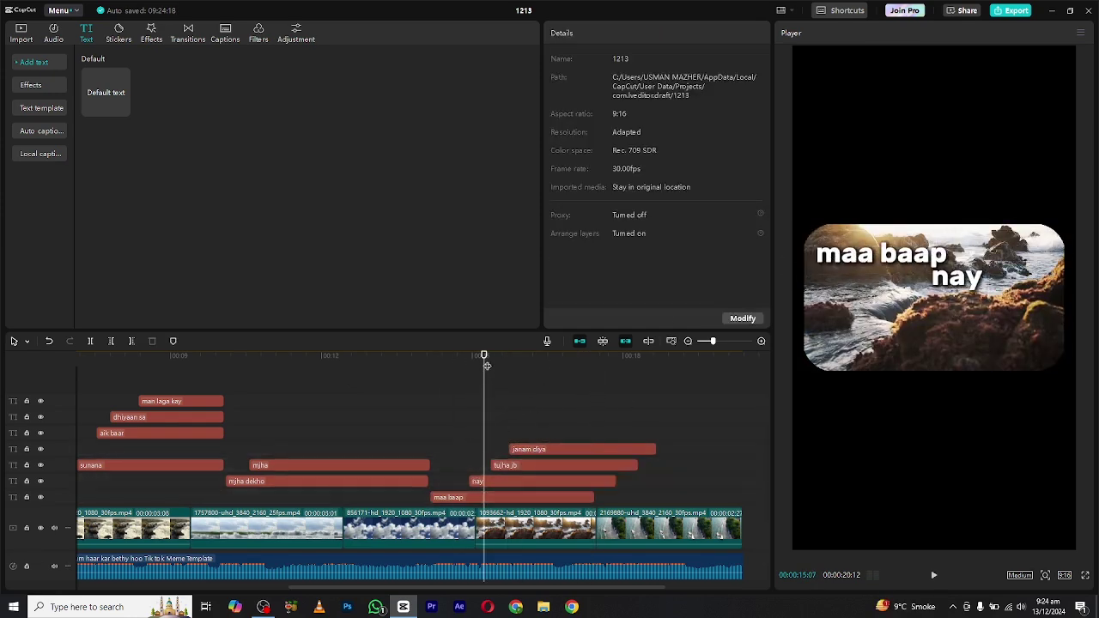
{"action": "left_click", "coordinate": [504, 464]}
{"action": "left_click", "coordinate": [529, 449]}
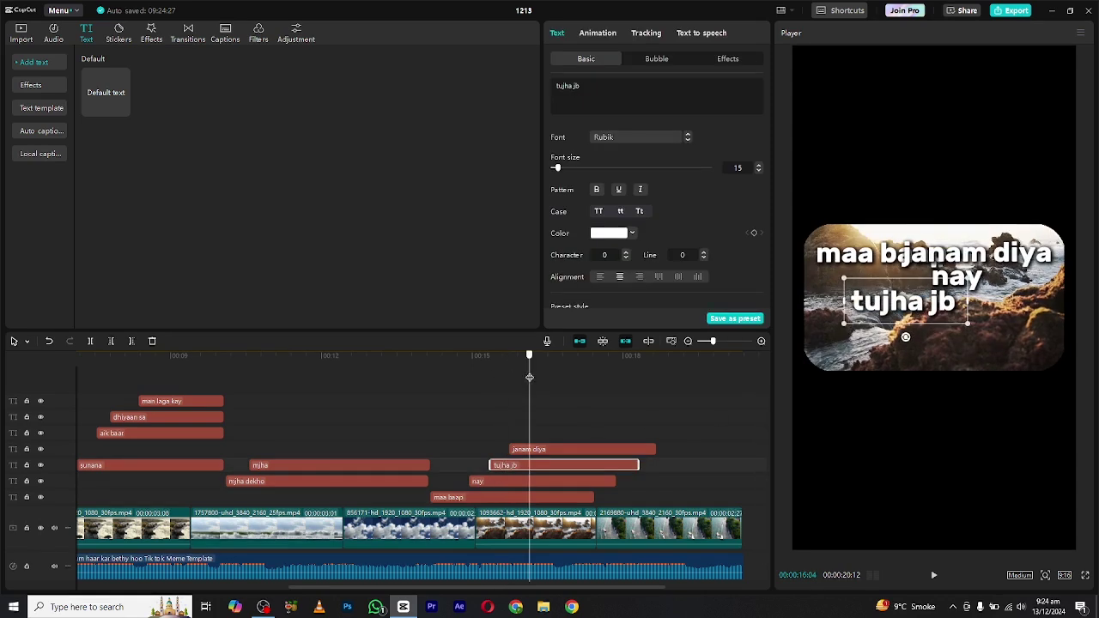
{"action": "mouse_move", "coordinate": [945, 249]}
{"action": "left_mouse_down"}
{"action": "mouse_move", "coordinate": [964, 257]}
{"action": "mouse_move", "coordinate": [975, 325]}
{"action": "left_mouse_up"}
{"action": "left_click", "coordinate": [610, 233]}
{"action": "left_click", "coordinate": [715, 243]}
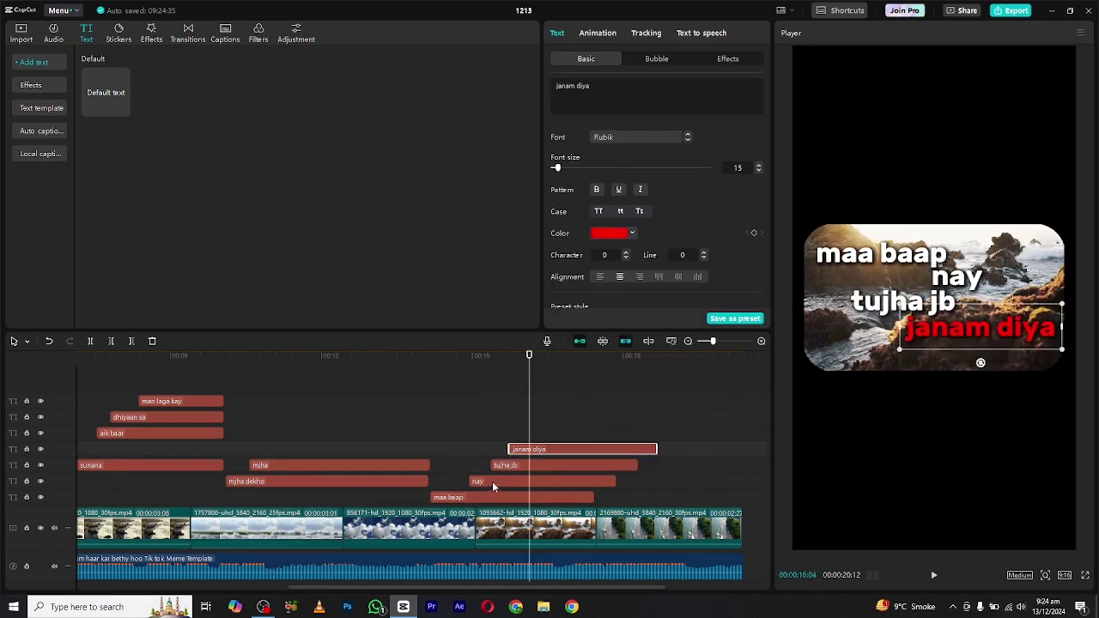
Step: Make the maa baap caption yellow and scrub forward to about 17 seconds
{"action": "left_click", "coordinate": [492, 496]}
{"action": "left_click", "coordinate": [609, 233]}
{"action": "left_click", "coordinate": [646, 375]}
{"action": "left_click_drag", "start_coordinate": [449, 361], "coordinate": [591, 361]}
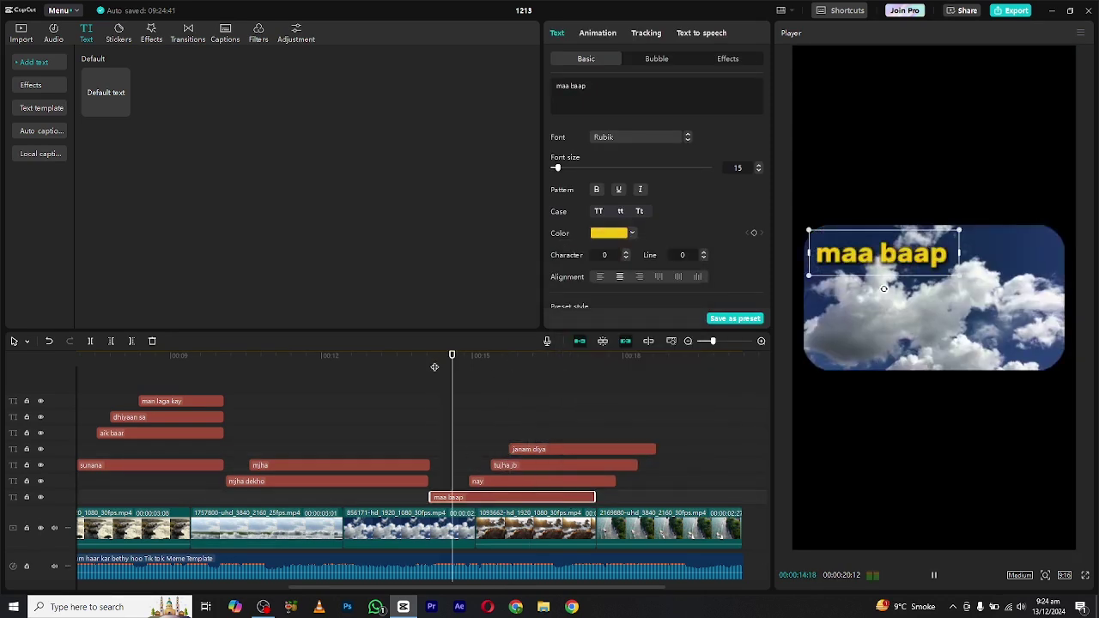
{"action": "left_click", "coordinate": [595, 482]}
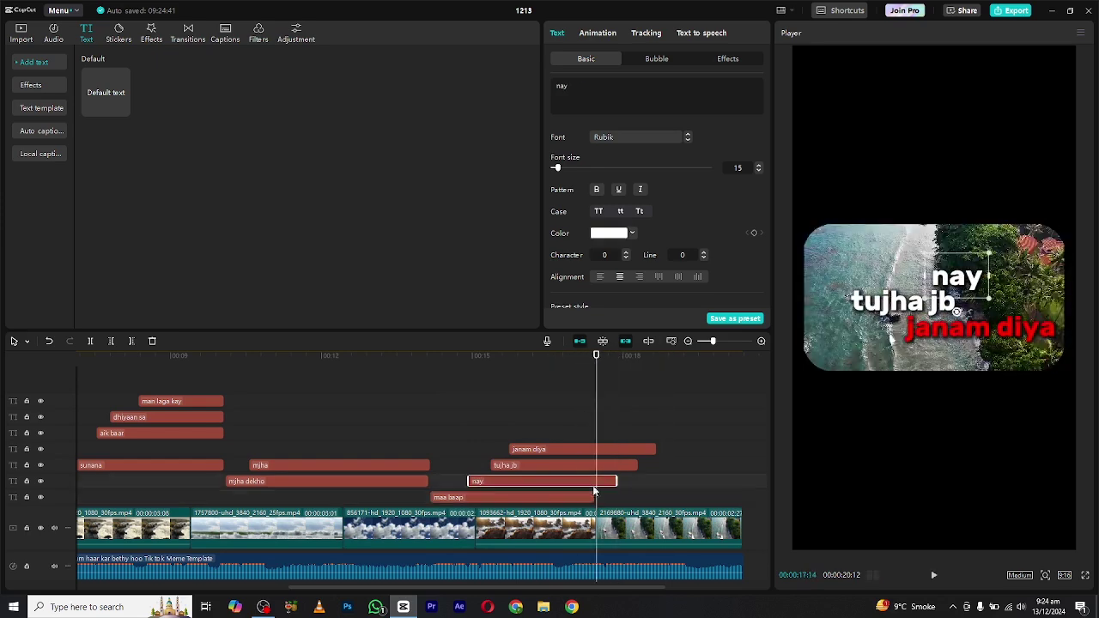
Step: Trim janam diya to the playhead and duplicate maa baap as a 'nhi janam' caption
{"action": "left_click", "coordinate": [593, 449]}
{"action": "key", "text": "w"}
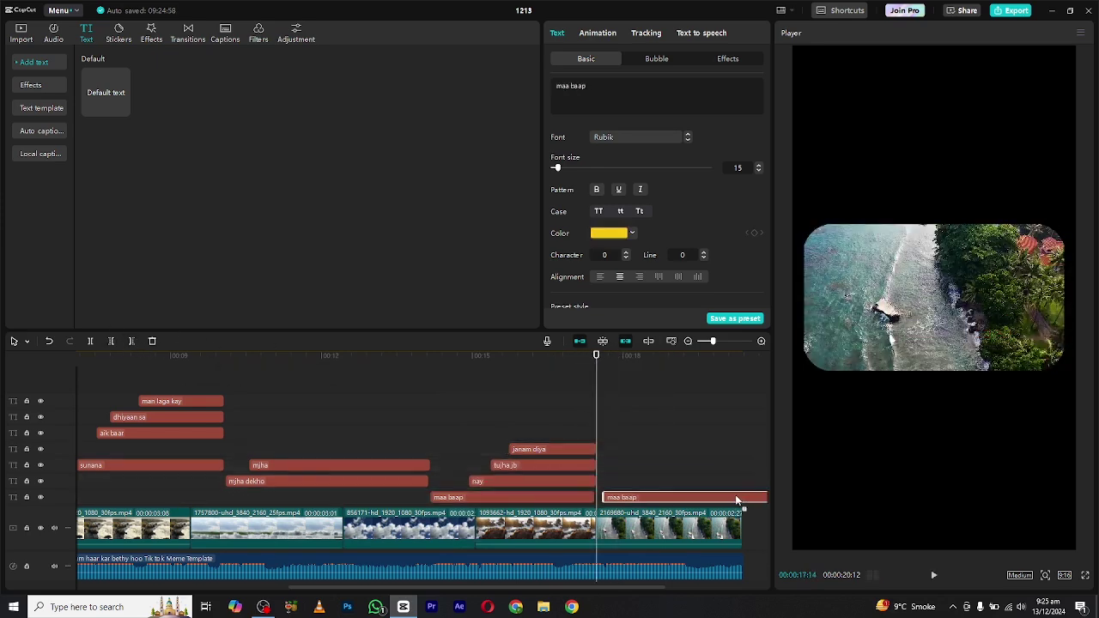
{"action": "key", "text": "ctrl+v"}
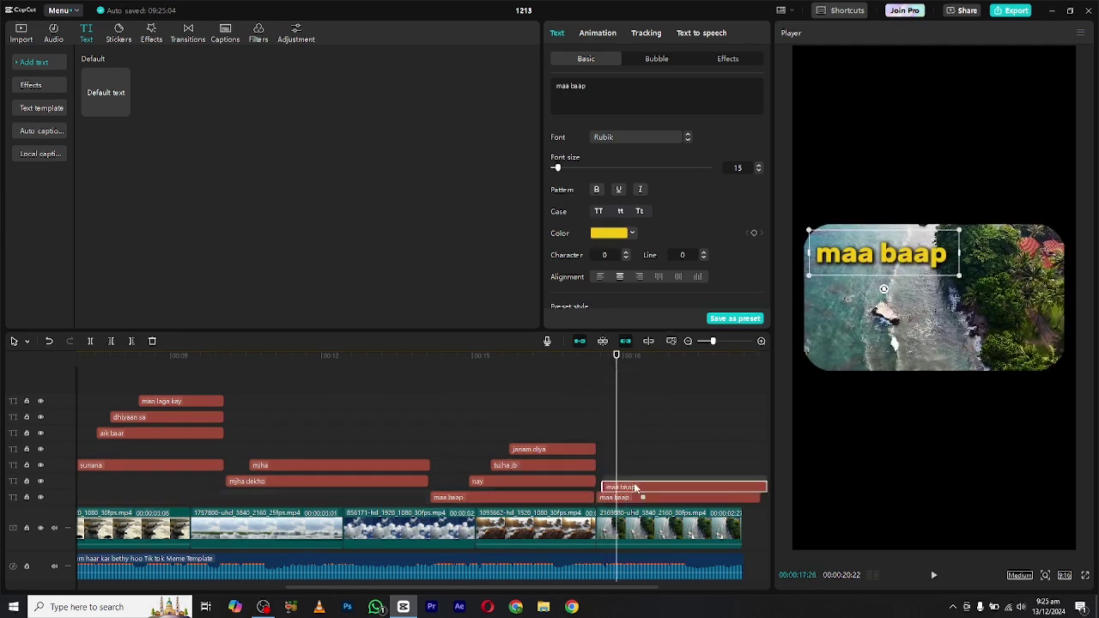
{"action": "key", "text": "ctrl+v"}
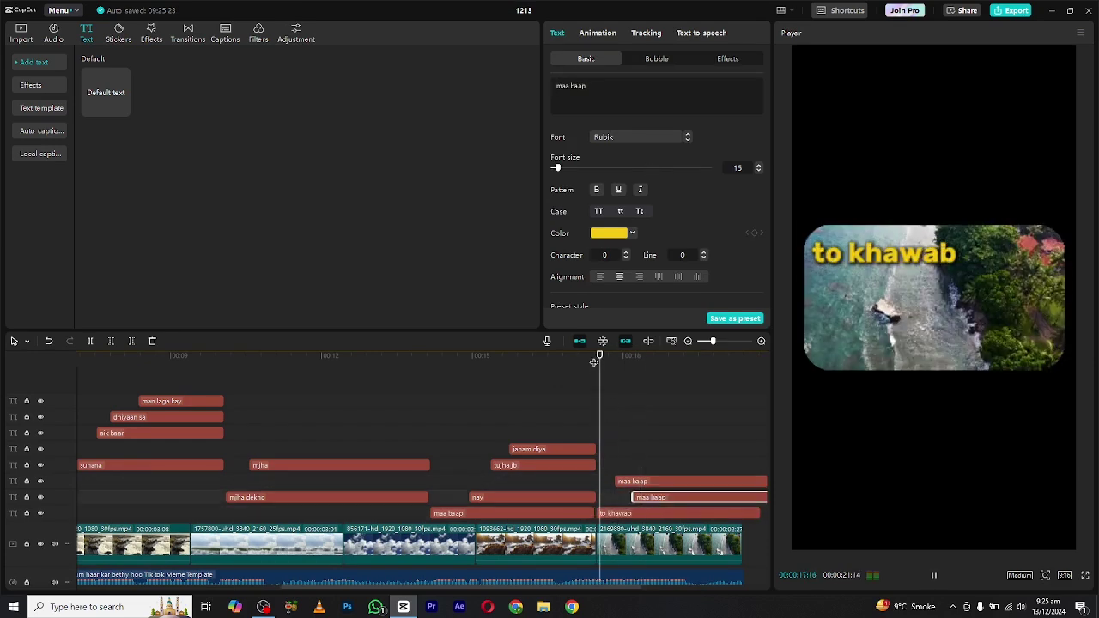
{"action": "mouse_move", "coordinate": [657, 508]}
{"action": "left_mouse_down"}
{"action": "mouse_move", "coordinate": [708, 486]}
{"action": "mouse_move", "coordinate": [699, 466]}
{"action": "mouse_move", "coordinate": [679, 472]}
{"action": "left_mouse_up"}
{"action": "triple_click", "coordinate": [609, 104]}
{"action": "type", "text": "nhi janam"}
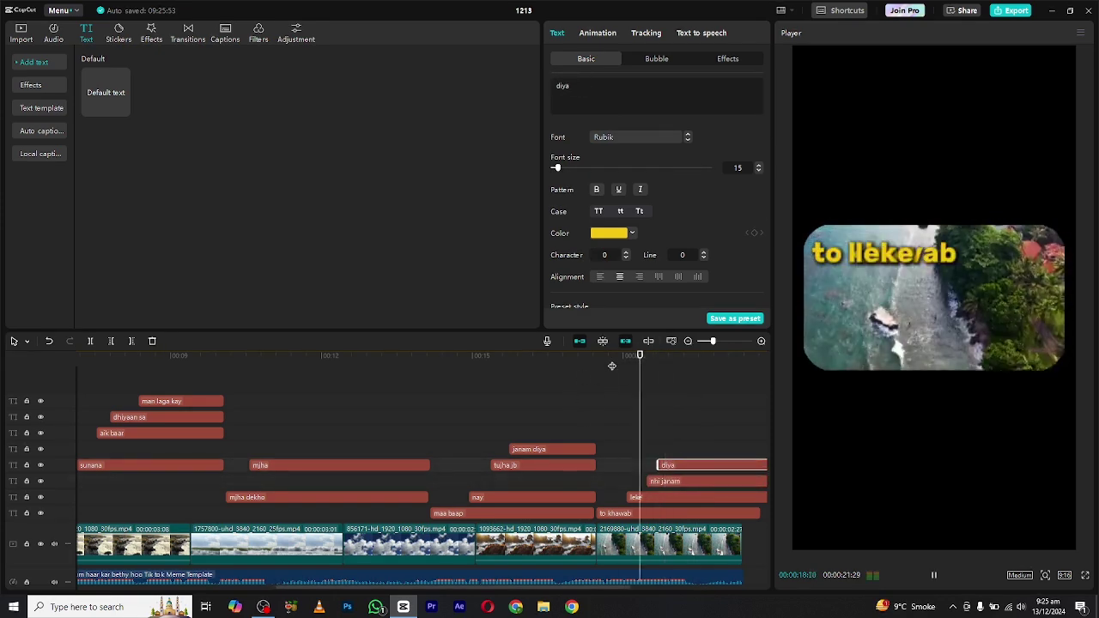
{"action": "key", "text": "space"}
Step: Give the leke caption a script font
{"action": "left_click", "coordinate": [613, 362]}
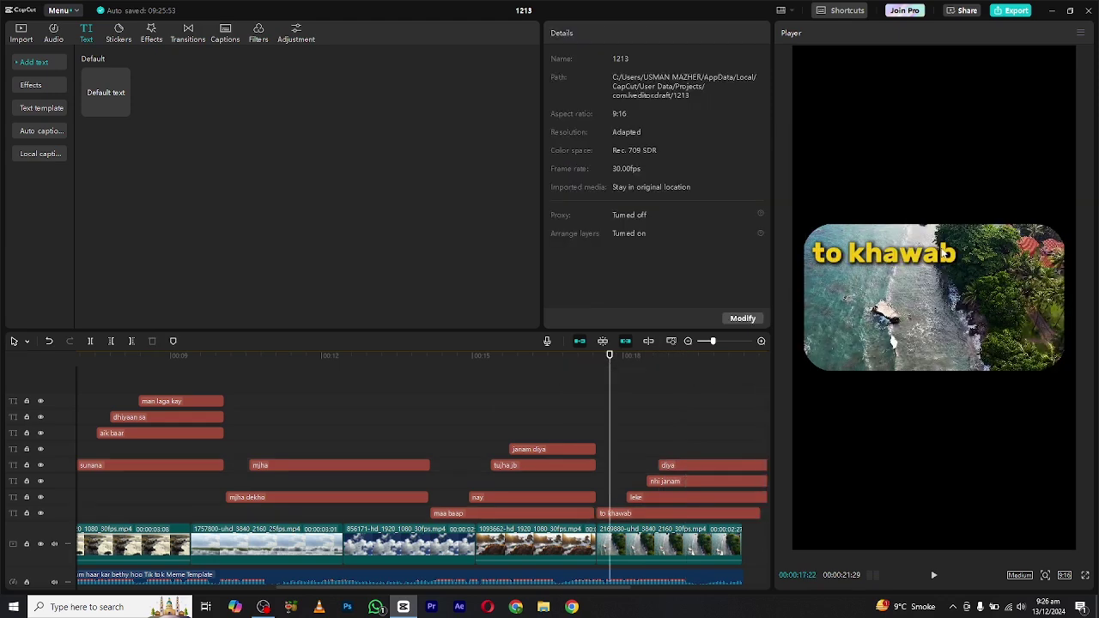
{"action": "left_click", "coordinate": [614, 513]}
{"action": "left_click", "coordinate": [635, 356]}
{"action": "left_click", "coordinate": [635, 138]}
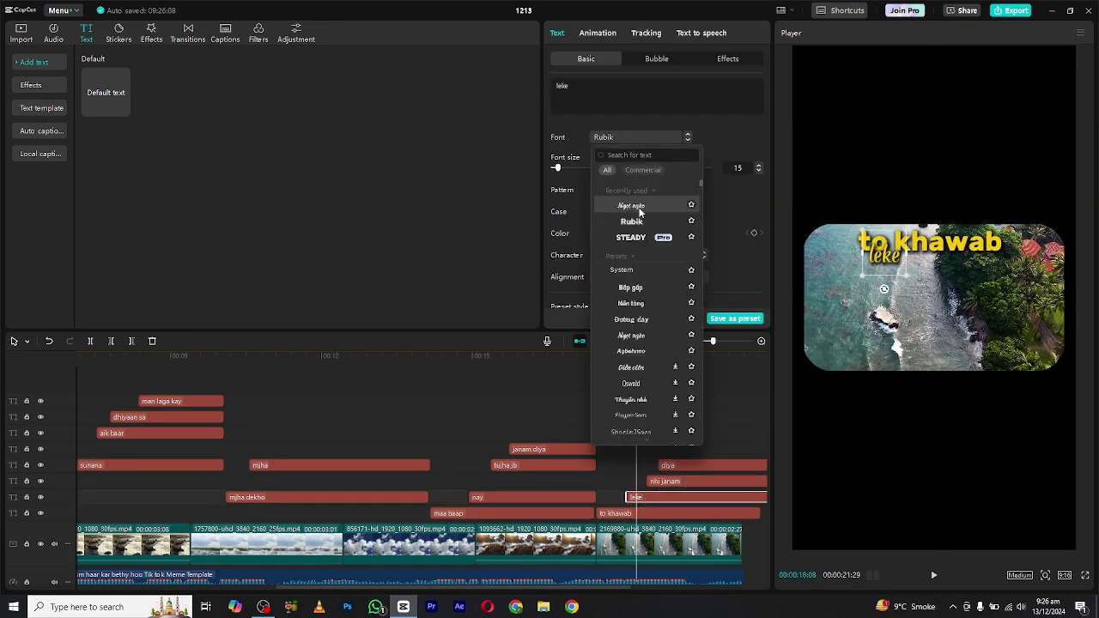
{"action": "left_click", "coordinate": [647, 412]}
Step: Set nhi janam to the Nếp gấp font and move it below to khawab
{"action": "left_click", "coordinate": [656, 412]}
{"action": "left_click", "coordinate": [844, 297]}
{"action": "left_click_drag", "start_coordinate": [844, 296], "coordinate": [848, 345]}
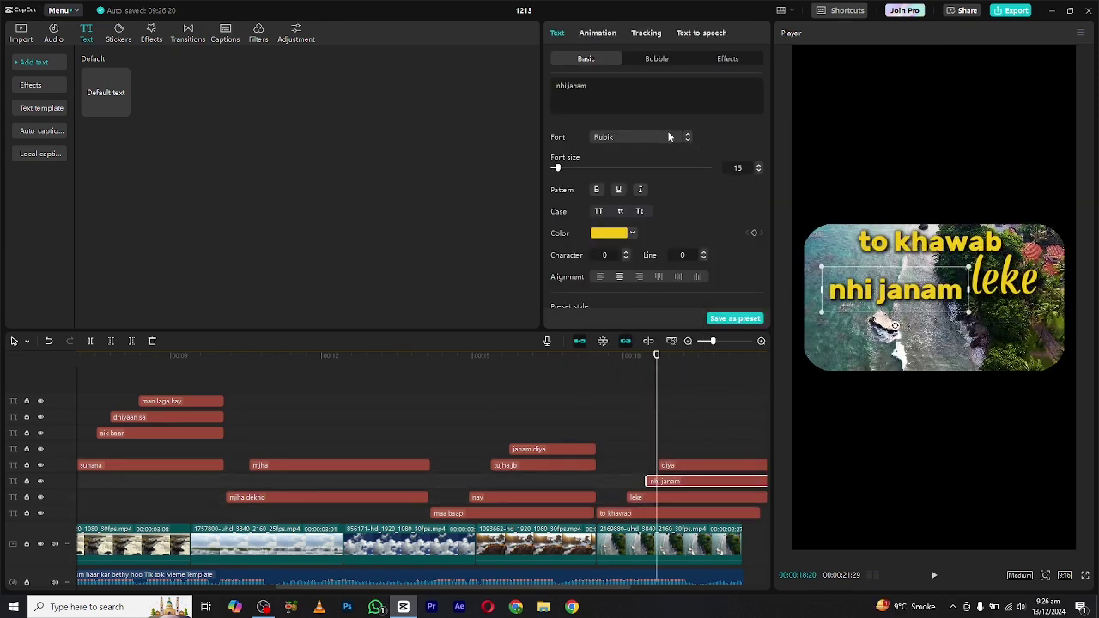
{"action": "left_click", "coordinate": [639, 137]}
{"action": "left_click", "coordinate": [632, 300]}
{"action": "left_click_drag", "start_coordinate": [893, 296], "coordinate": [918, 344]}
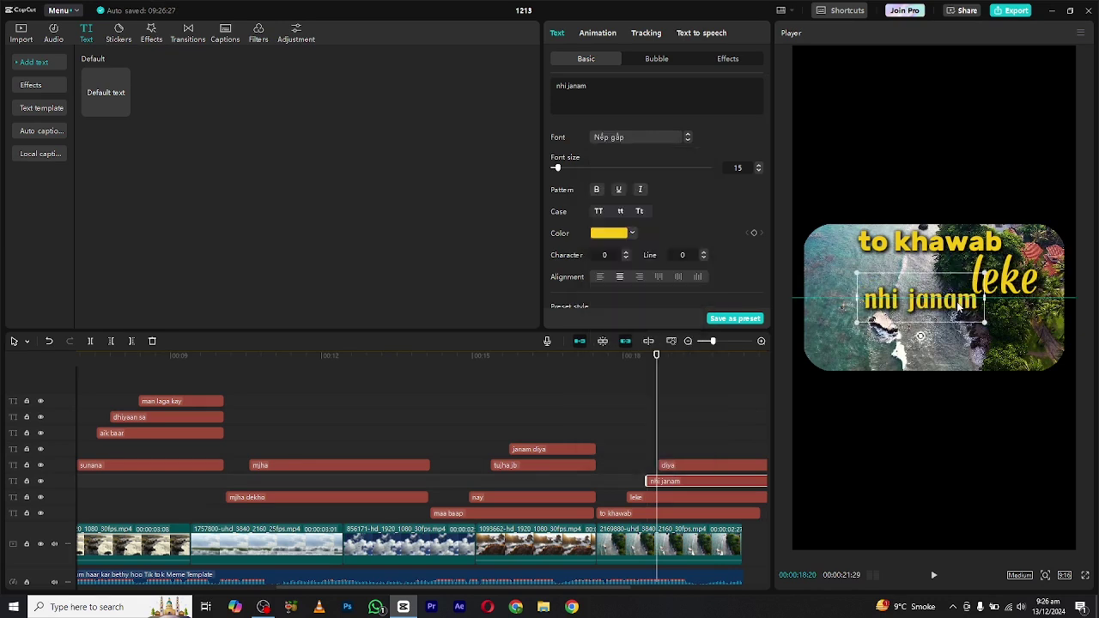
Step: Color the nhi janam caption red
{"action": "left_click", "coordinate": [658, 430]}
{"action": "left_click", "coordinate": [670, 465]}
{"action": "left_click", "coordinate": [610, 233]}
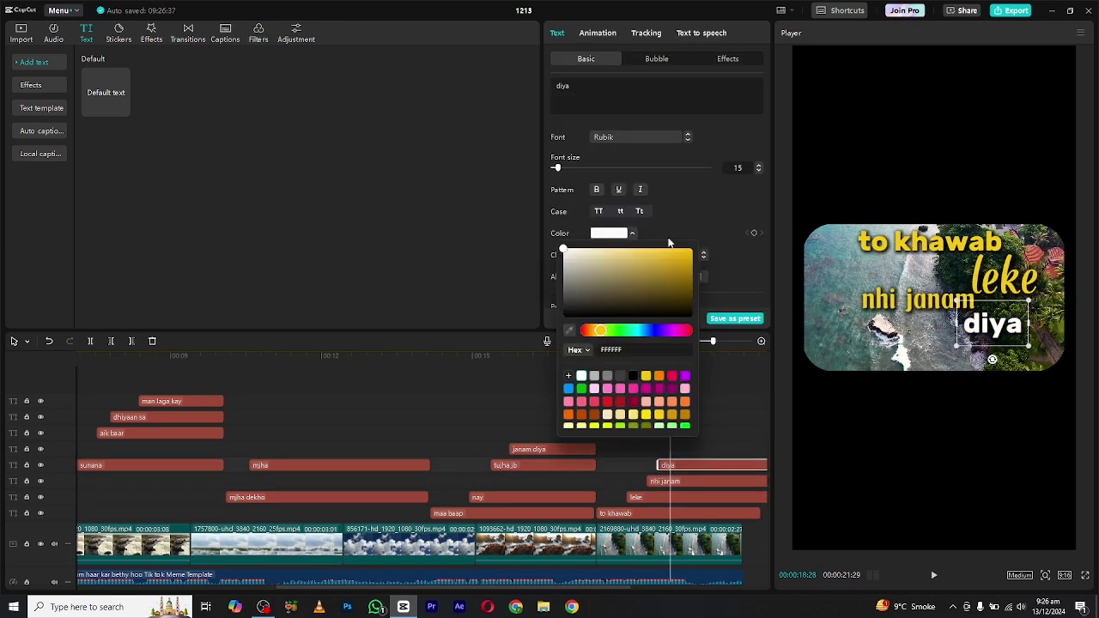
{"action": "left_click", "coordinate": [656, 482]}
{"action": "left_click", "coordinate": [611, 234]}
{"action": "left_click", "coordinate": [608, 401]}
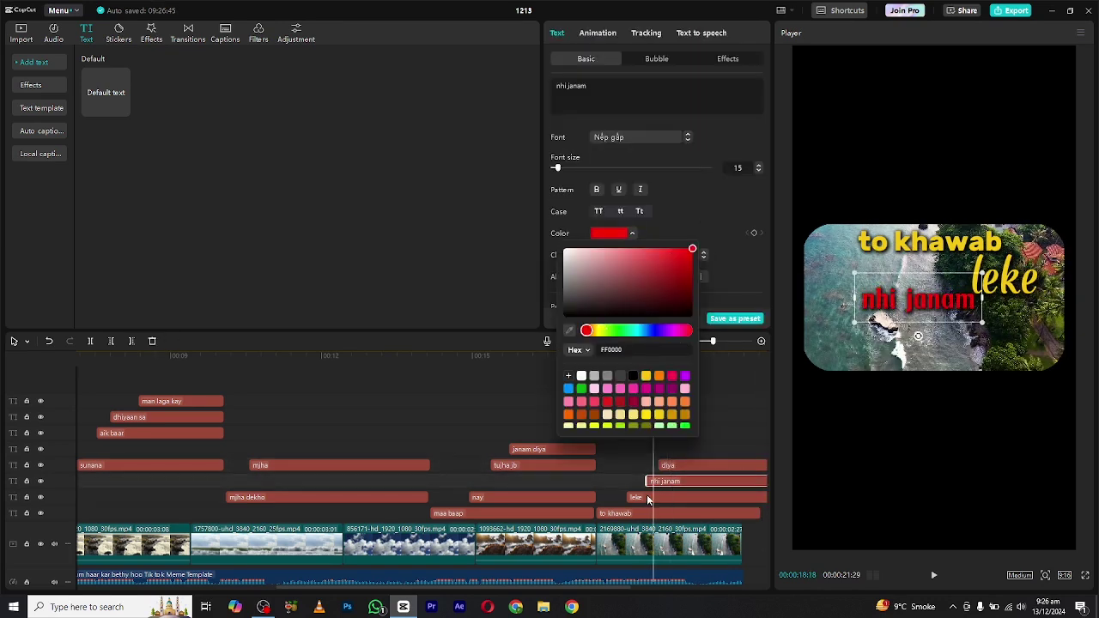
Step: Color the to khawab caption red
{"action": "left_click", "coordinate": [648, 498]}
{"action": "left_click", "coordinate": [627, 513]}
{"action": "left_click", "coordinate": [610, 232]}
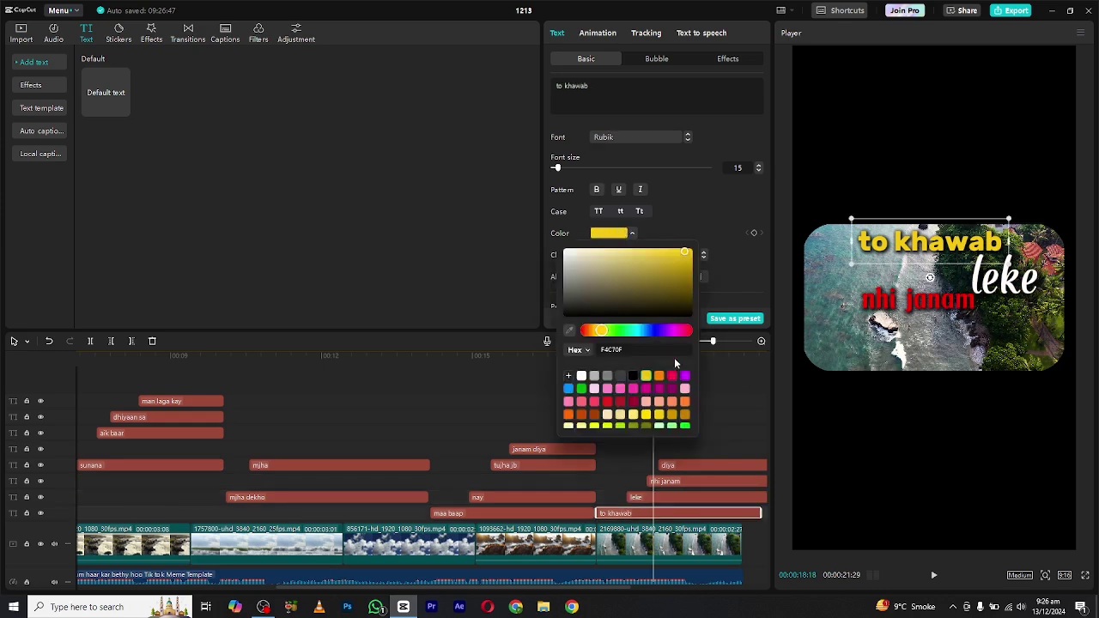
{"action": "left_click", "coordinate": [595, 406]}
Step: Give the nay caption the Ngọt ngào font
{"action": "left_click", "coordinate": [456, 355]}
{"action": "left_click", "coordinate": [474, 498]}
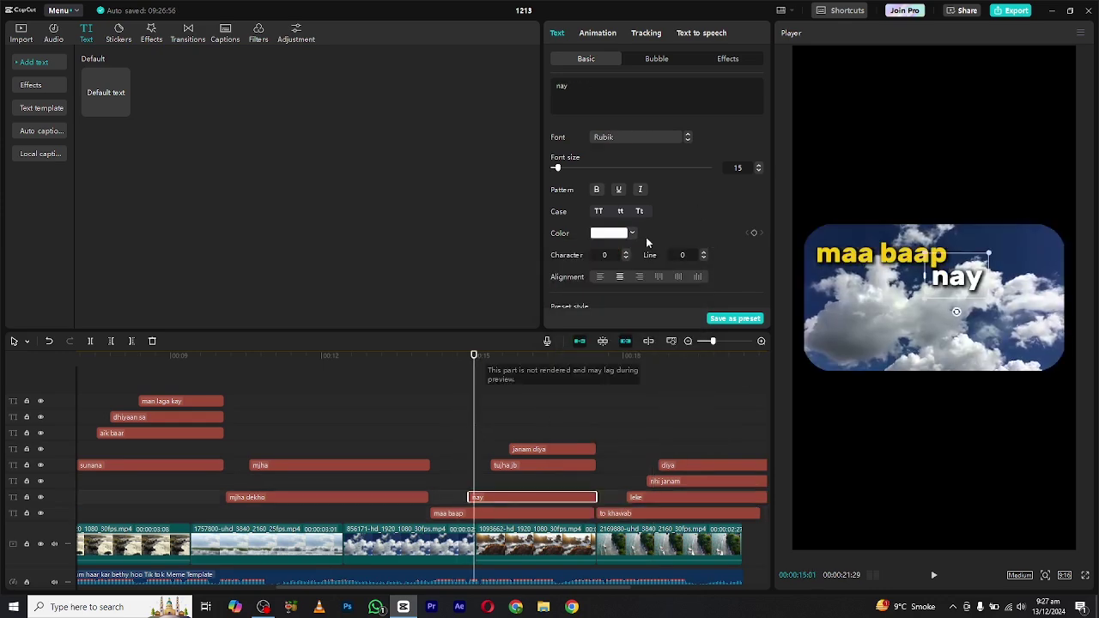
{"action": "left_click", "coordinate": [640, 137]}
{"action": "left_click", "coordinate": [646, 200]}
{"action": "key", "text": "space"}
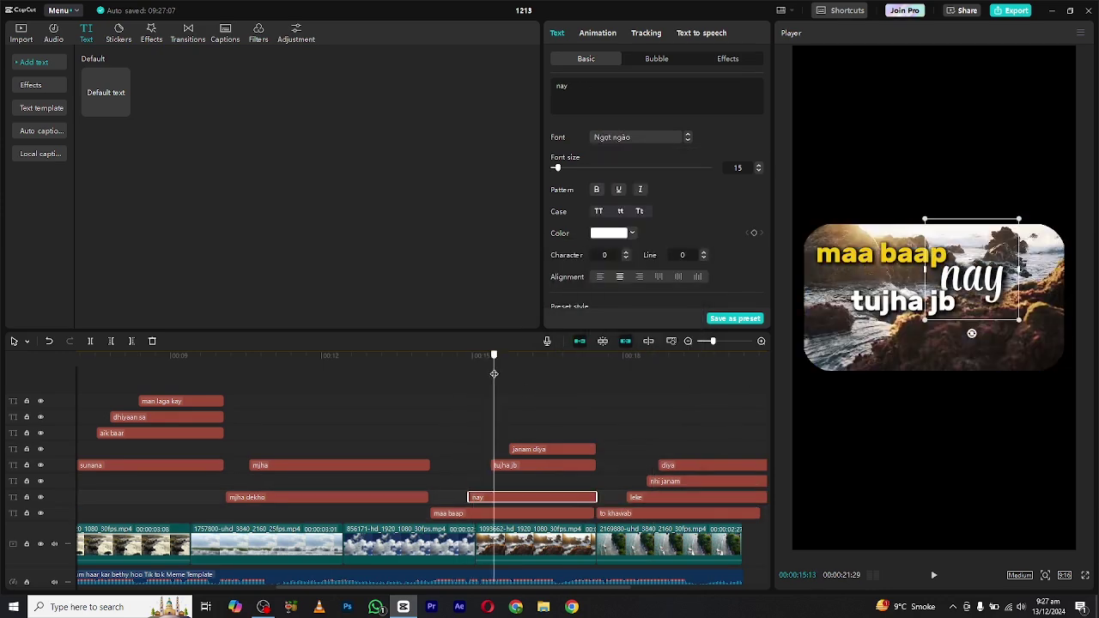
Step: Give the janam diya caption the Lipatan font
{"action": "left_click", "coordinate": [535, 452]}
{"action": "left_click", "coordinate": [640, 137]}
{"action": "left_click", "coordinate": [645, 257]}
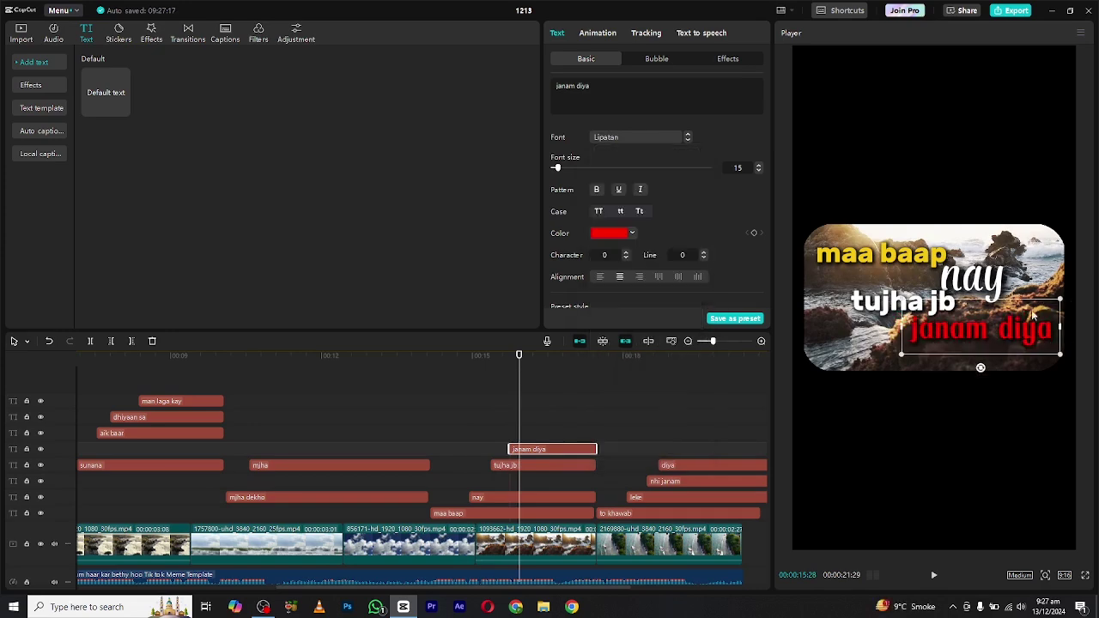
Step: Fit the timeline and play the reel through to review the styled caption groups
{"action": "key", "text": "Home"}
{"action": "key", "text": "space"}
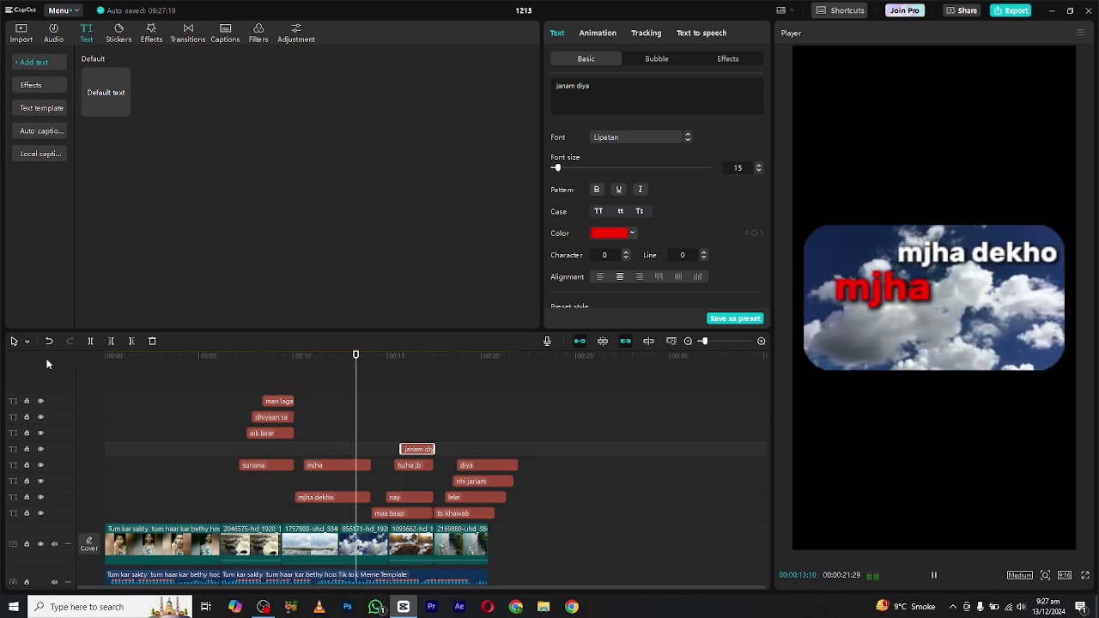
{"action": "key", "text": "ctrl+z"}
{"action": "key", "text": "space"}
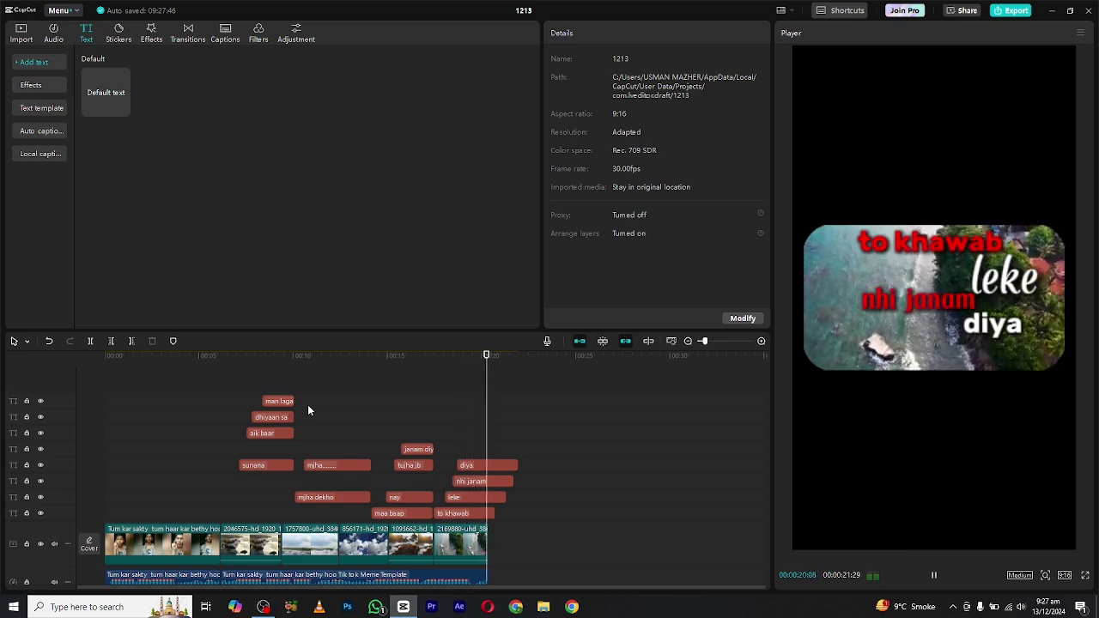
{"action": "key", "text": "space"}
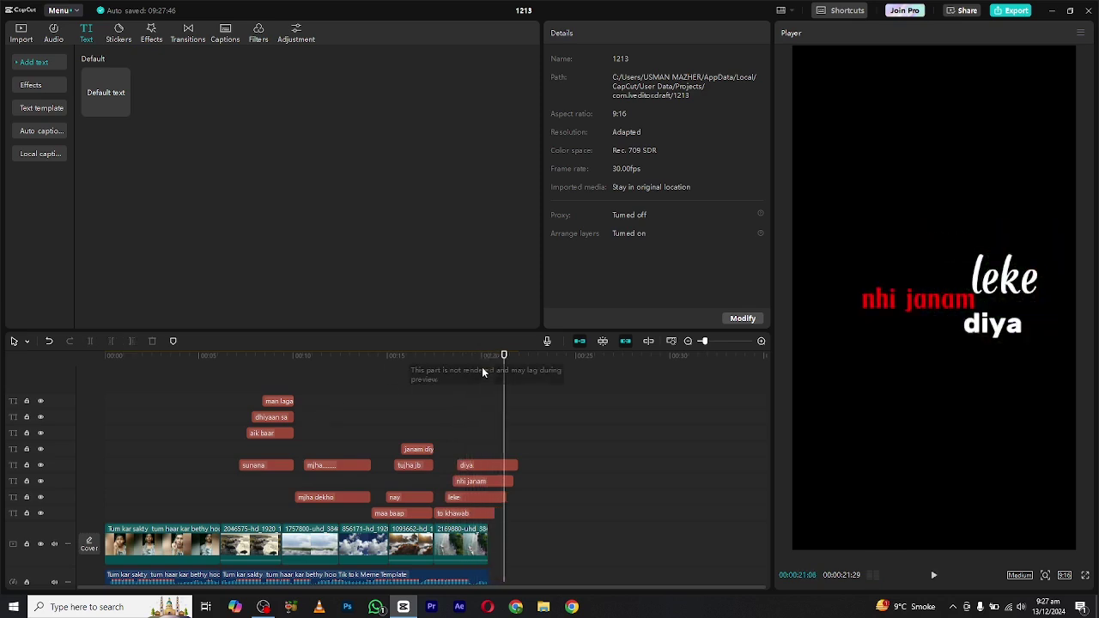
{"action": "left_click", "coordinate": [489, 369]}
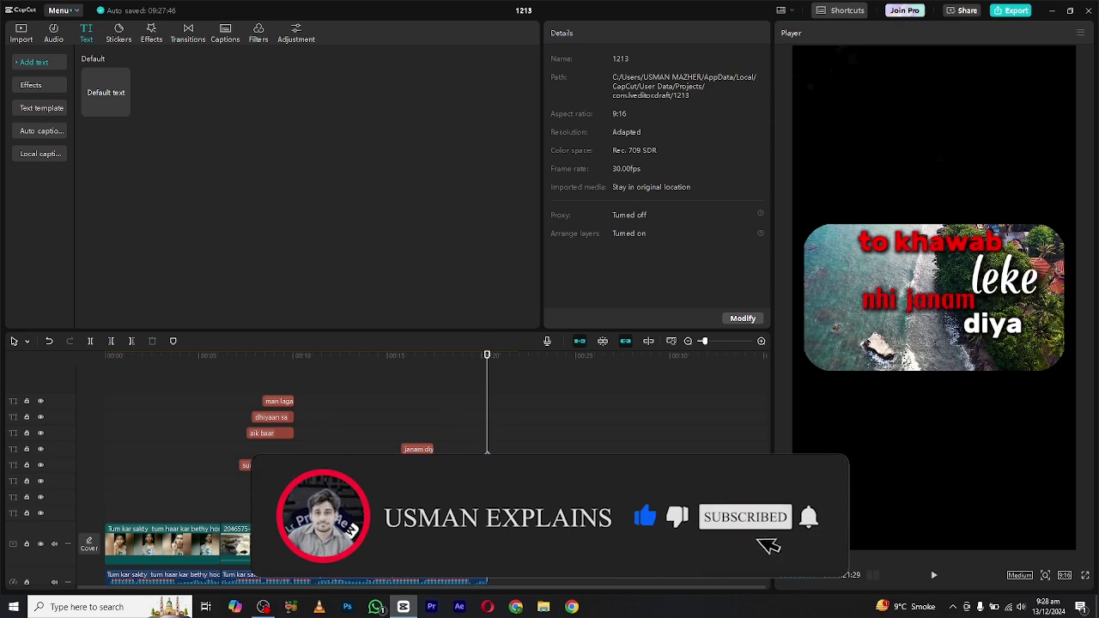
{"action": "left_click", "coordinate": [993, 324]}
{"action": "left_click", "coordinate": [152, 341]}
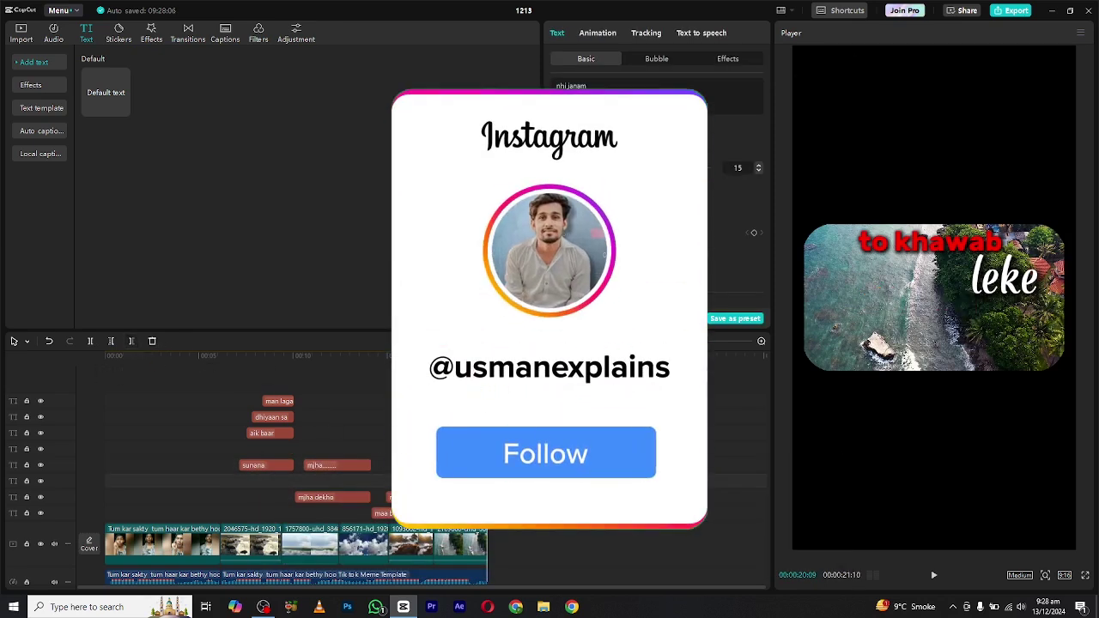
{"action": "left_click", "coordinate": [153, 342]}
{"action": "left_click", "coordinate": [152, 341]}
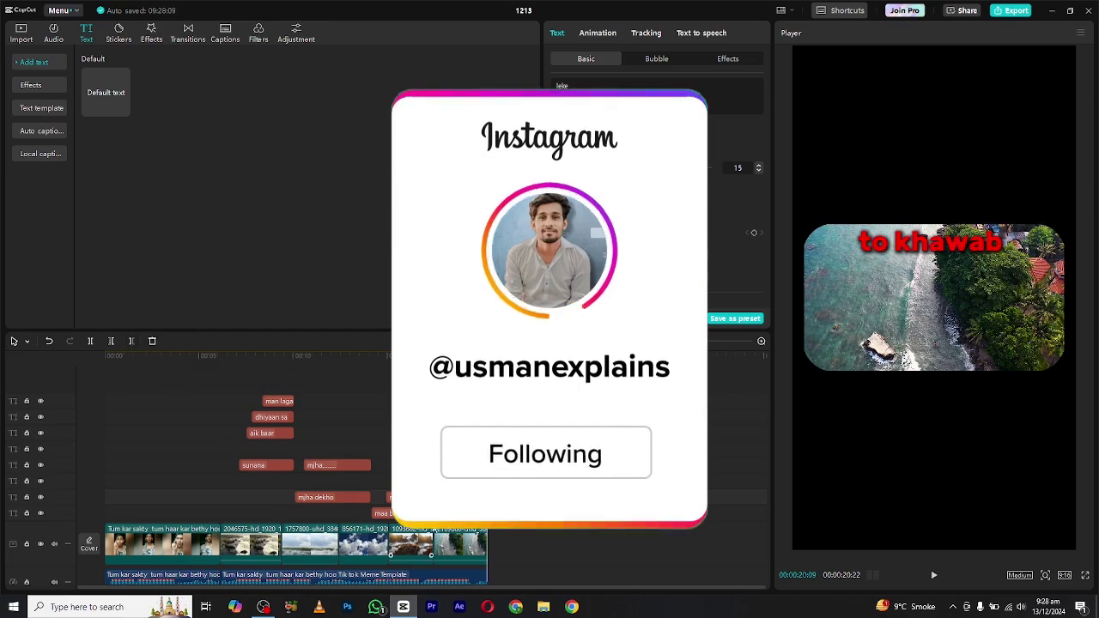